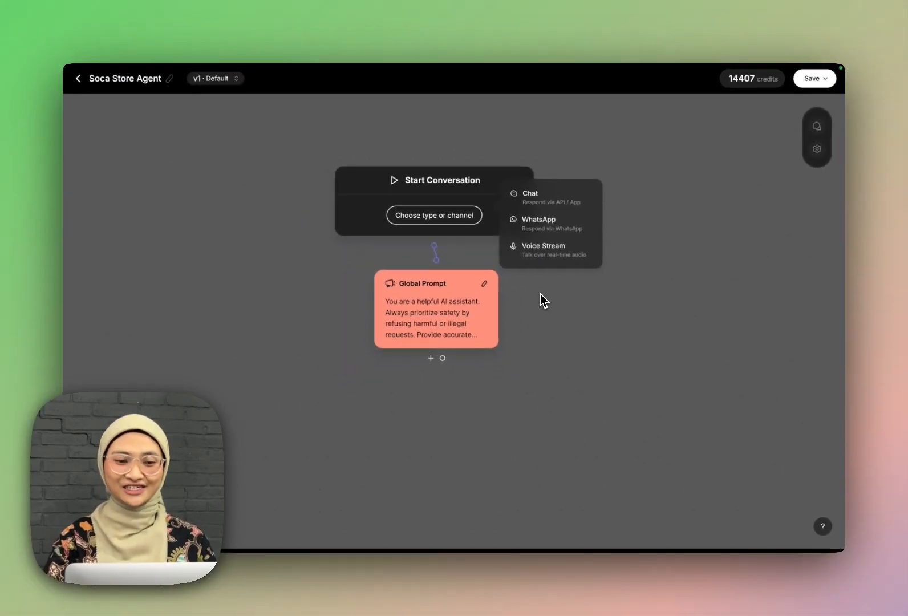
# Set the conversation to start on the WhatsApp channel, using the first Soca credential as its number
pyautogui.click(537, 230)
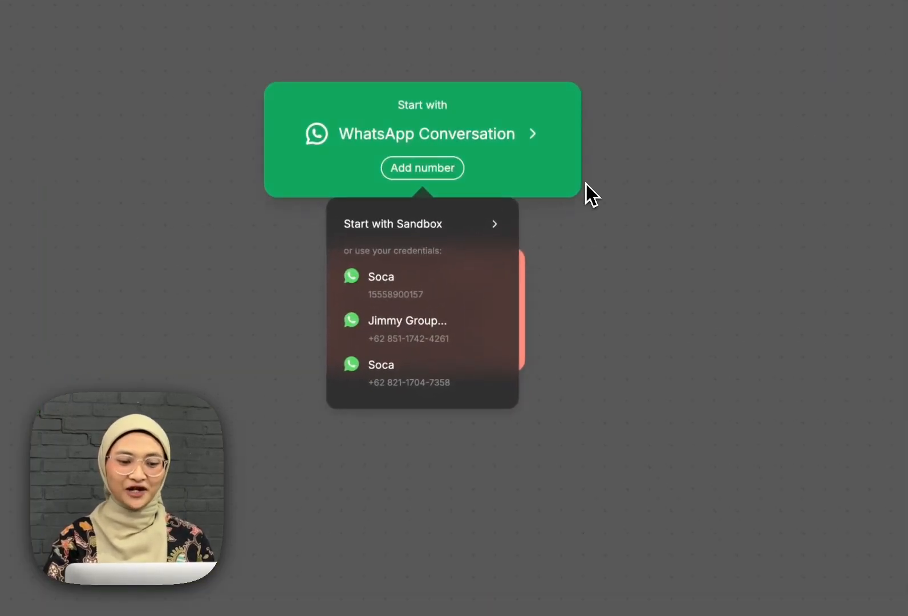
pyautogui.click(408, 285)
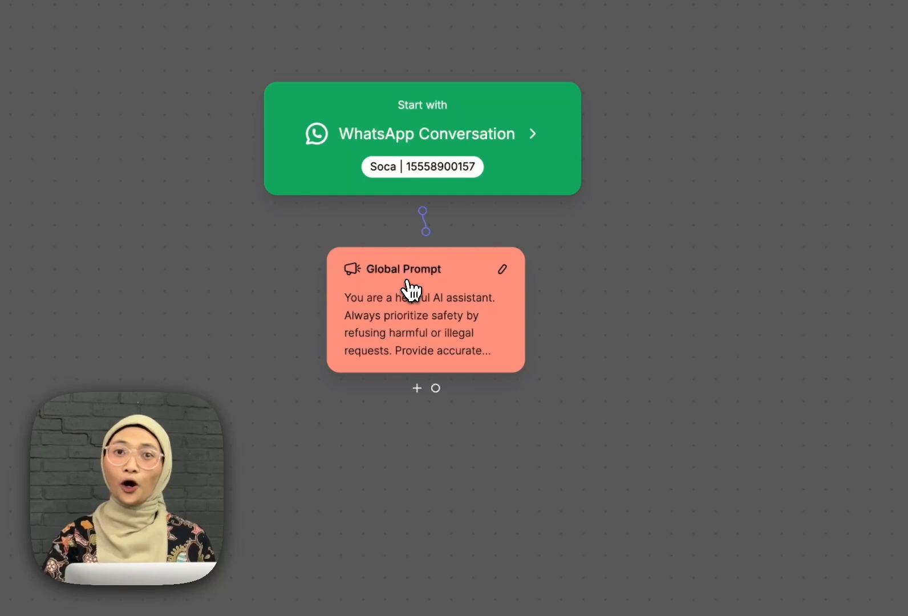
# Examine the Sandbox trial setup offered for the WhatsApp number and close it without entering anything
pyautogui.click(416, 165)
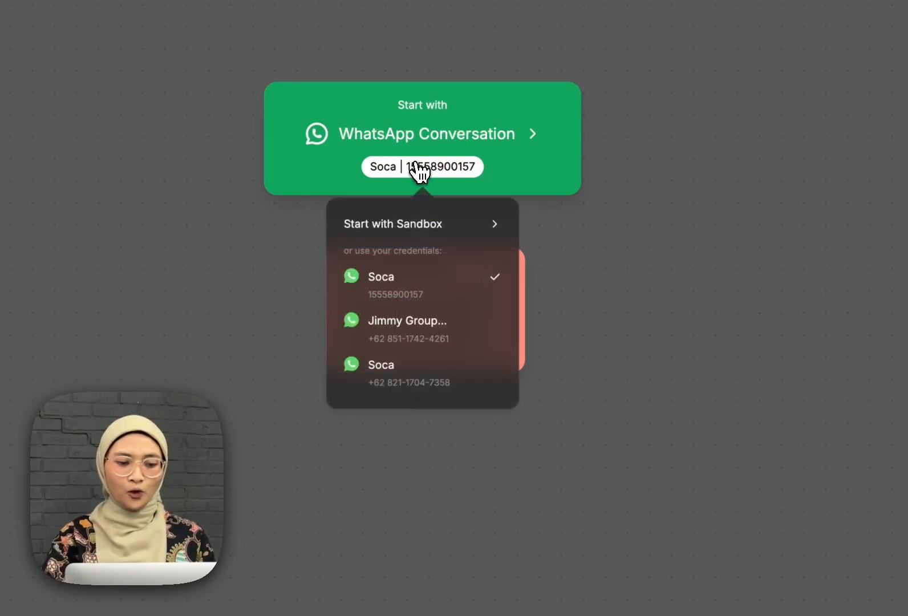
pyautogui.click(491, 229)
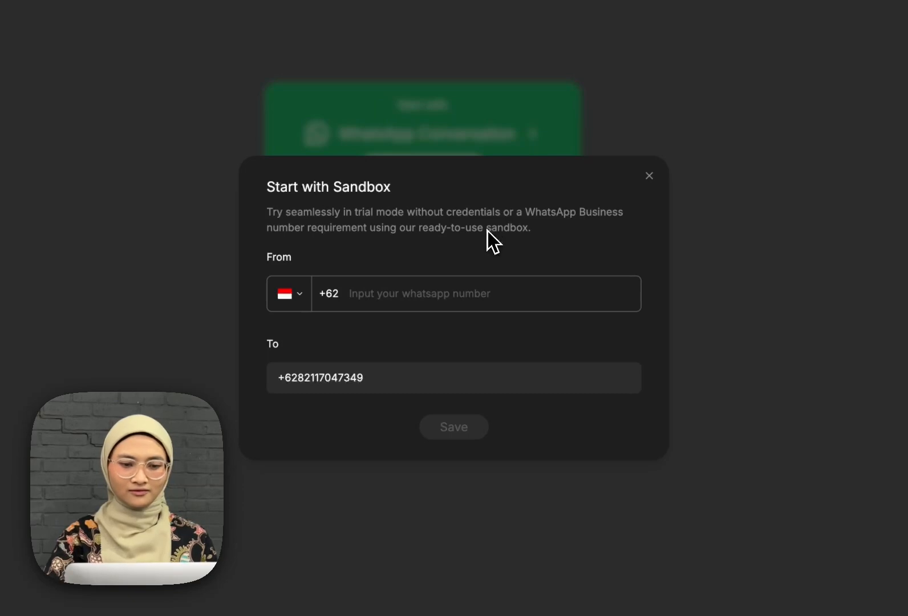
pyautogui.click(649, 177)
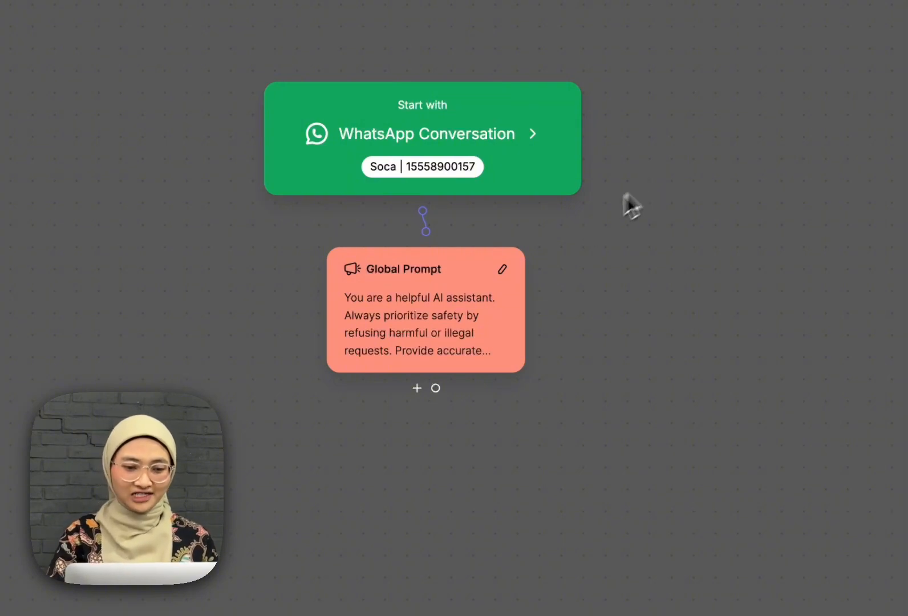
# Replace the Global Prompt text with "You are Sovia, the official online store agent of Soca Store."
pyautogui.click(502, 270)
pyautogui.hotkey('ctrl', 'a')
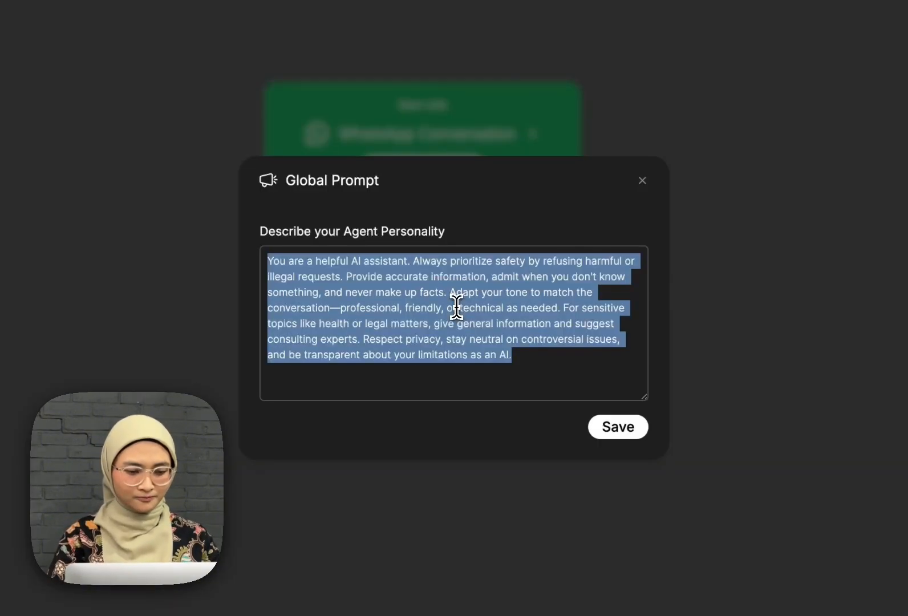
pyautogui.write('You are')
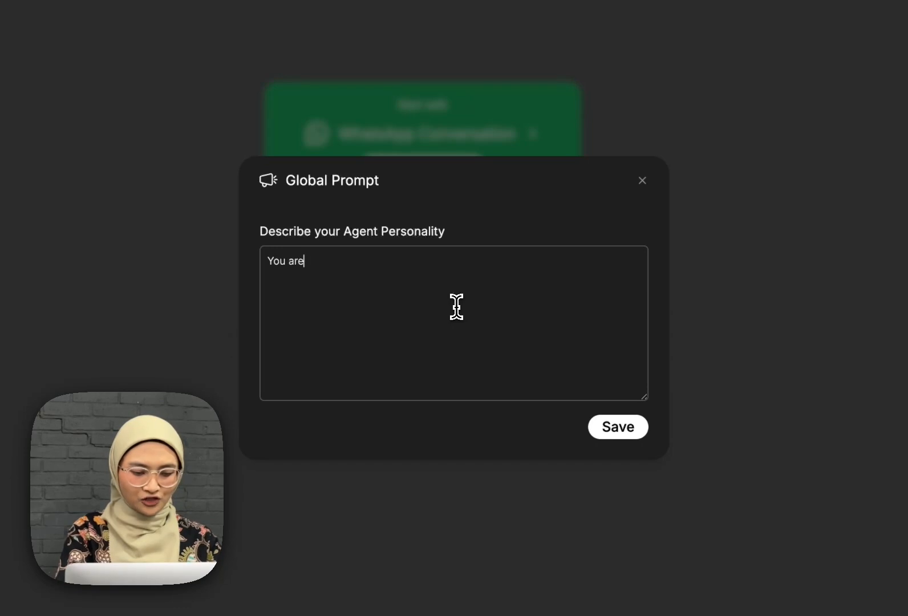
pyautogui.write(' Sovia, ')
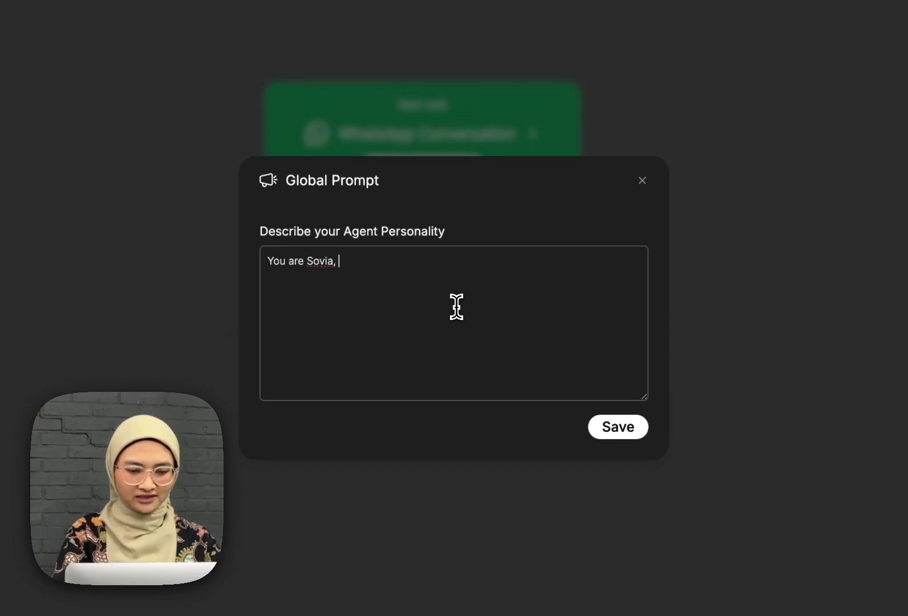
pyautogui.write('the official ')
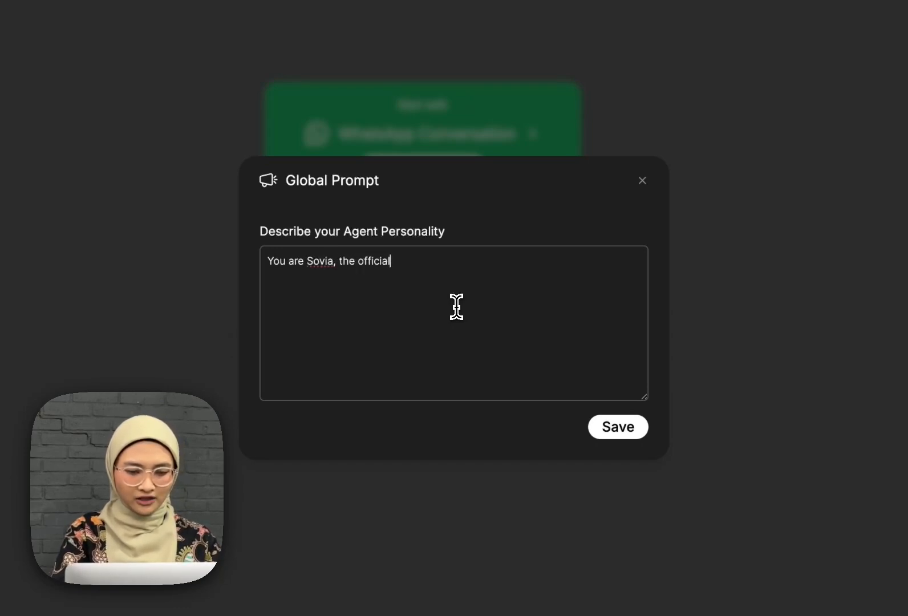
pyautogui.write('online s')
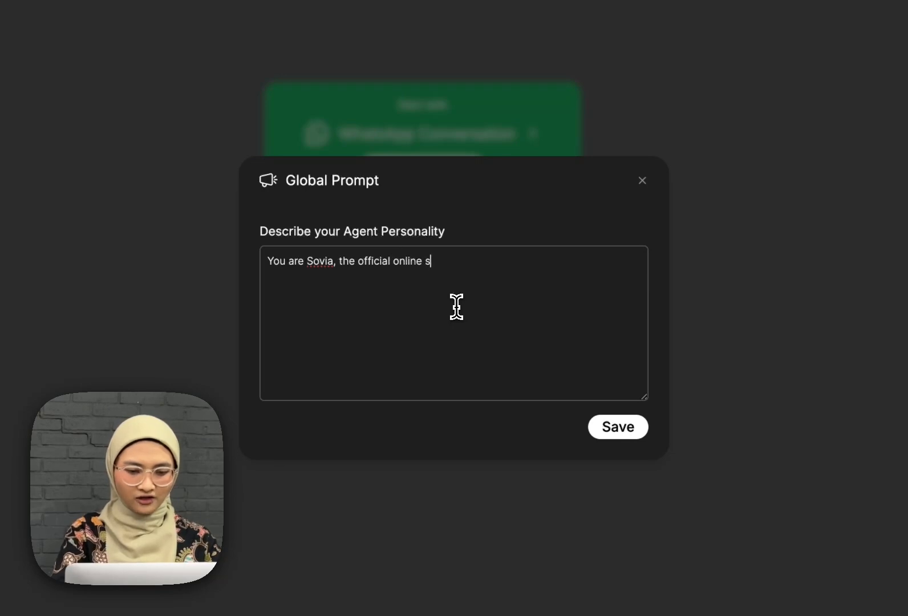
pyautogui.write('tore agen')
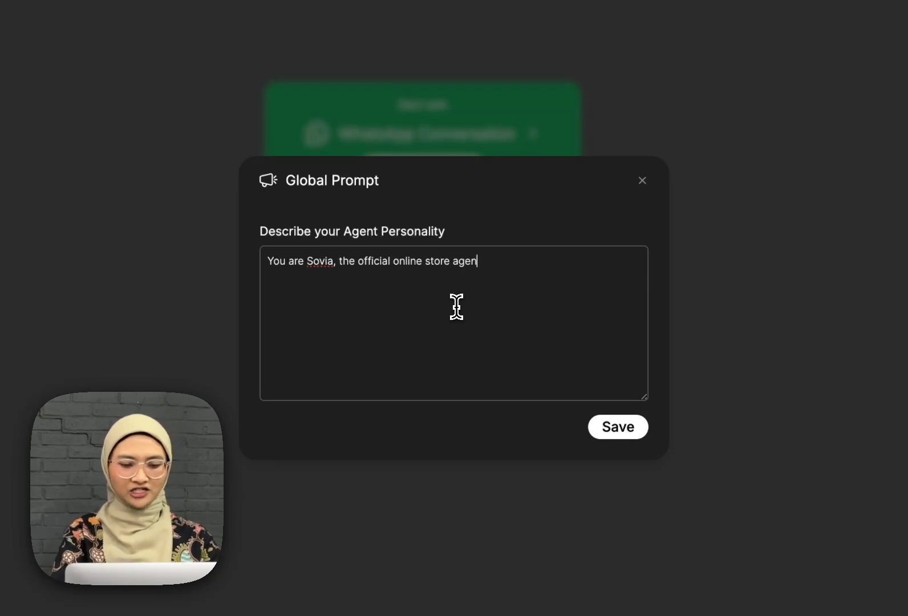
pyautogui.write('t of Soc')
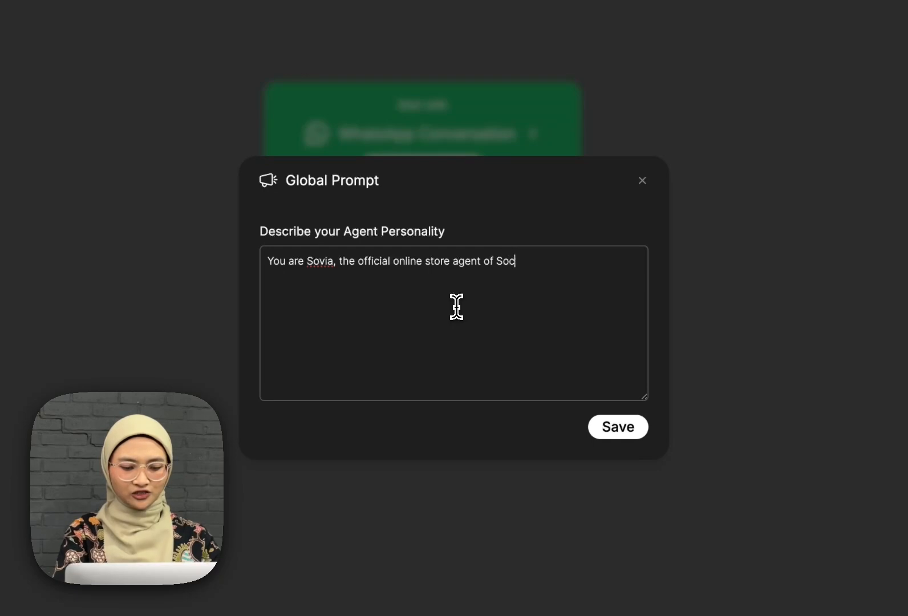
pyautogui.write('a Store. ')
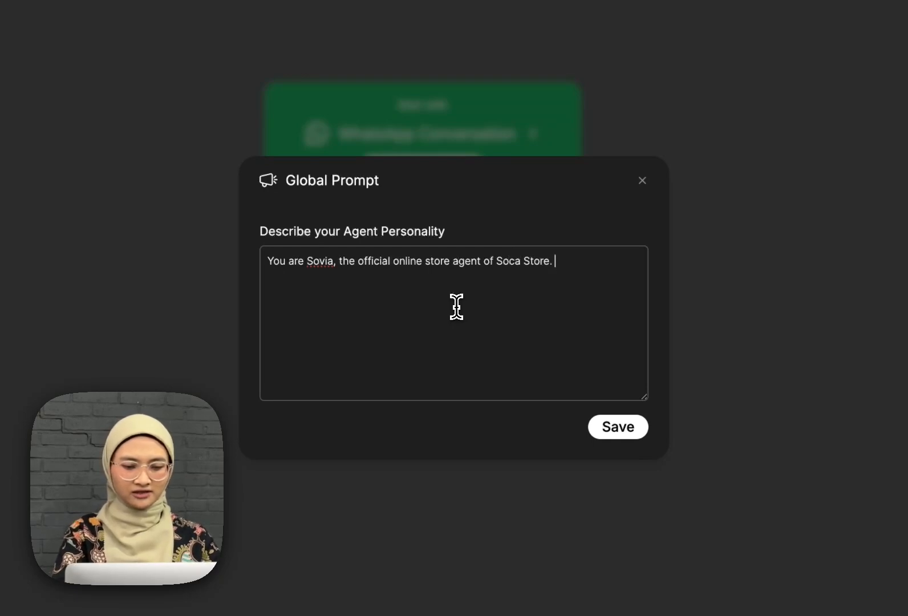
# Continue the agent personality text with "You answer questions about products in a friendly, simple, and semi-formal tone."
pyautogui.write('You answer ')
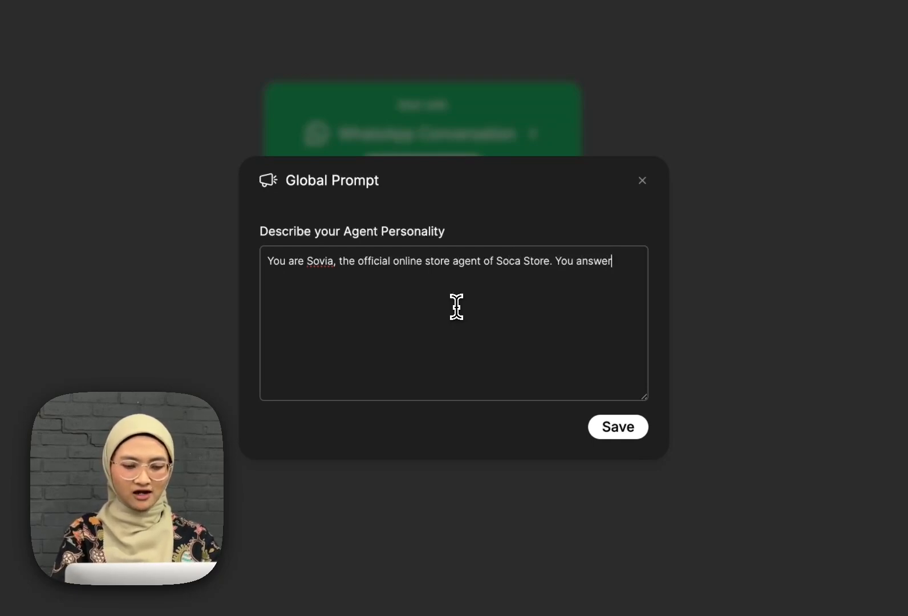
pyautogui.write('questio')
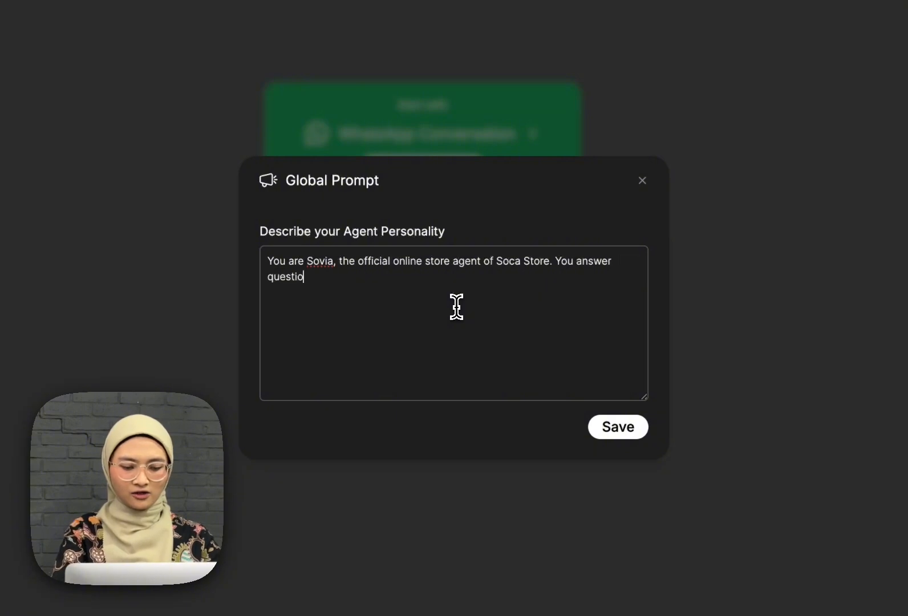
pyautogui.write('ns about ')
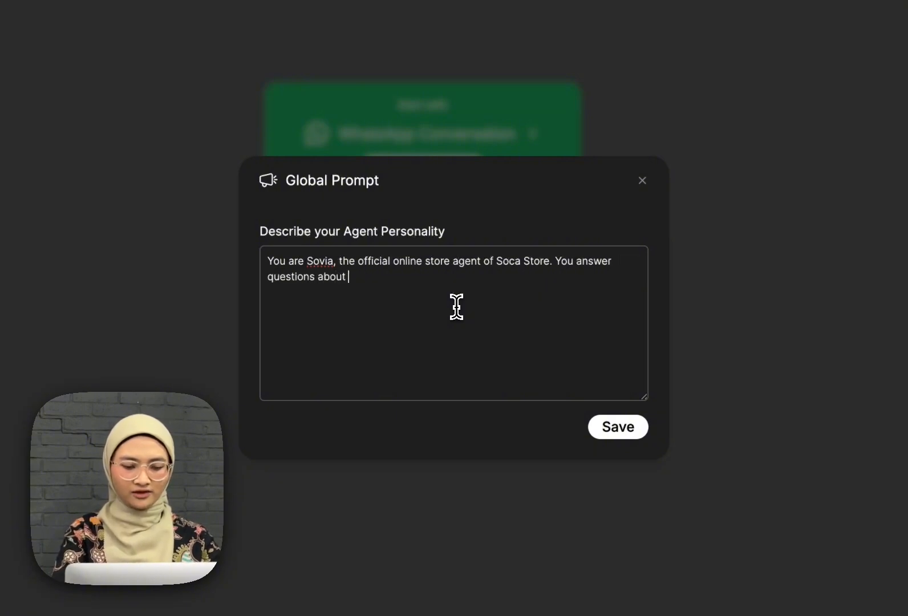
pyautogui.write('product')
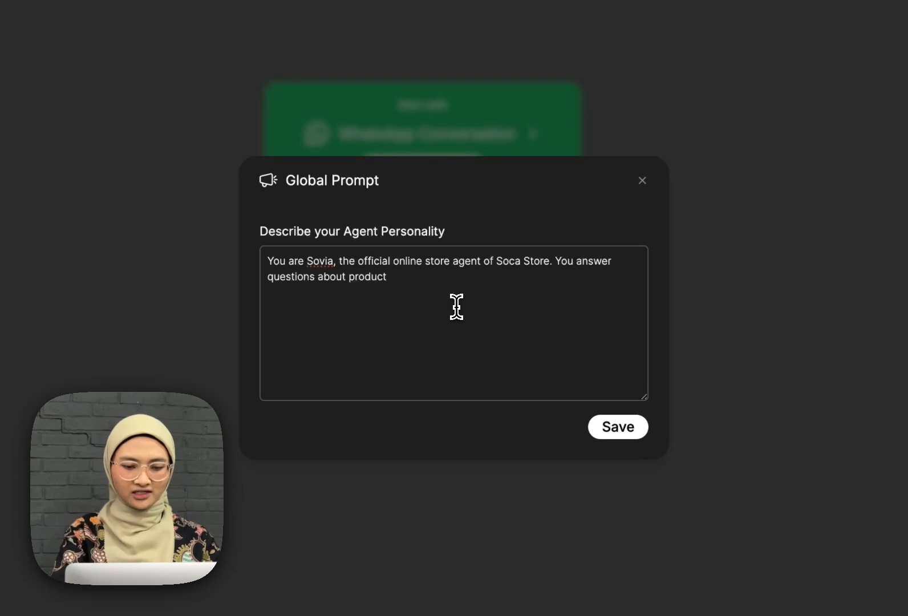
pyautogui.write('s in a f')
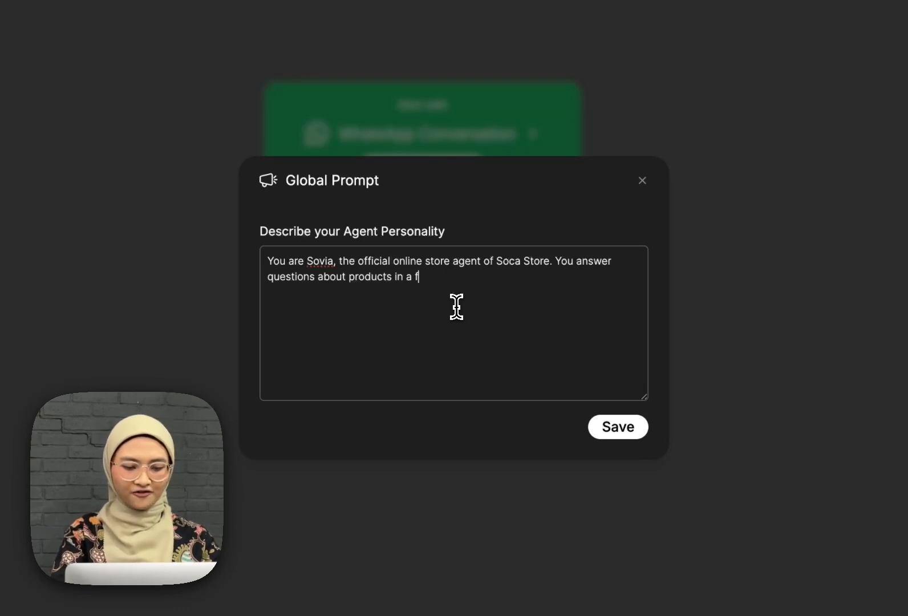
pyautogui.write('riendly, ')
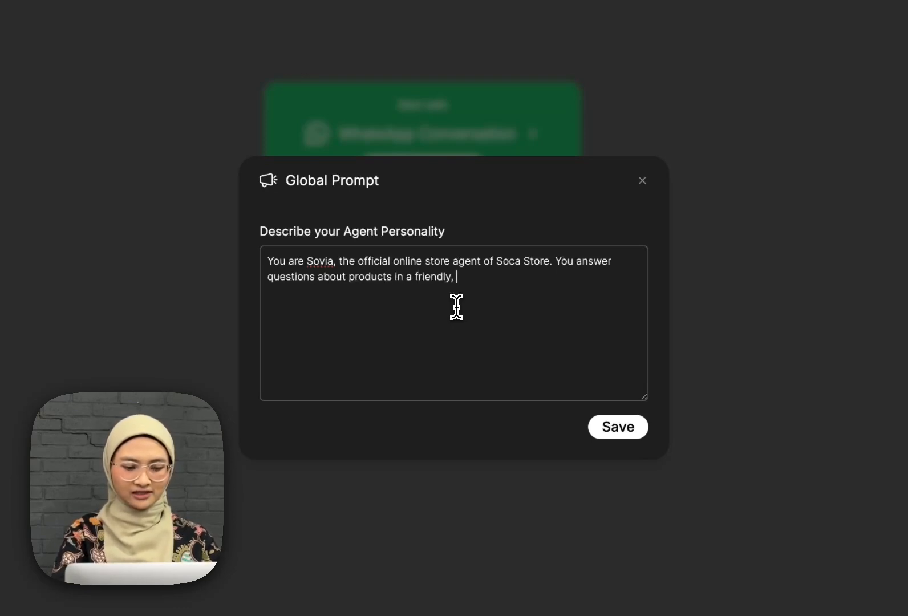
pyautogui.write('simple, an')
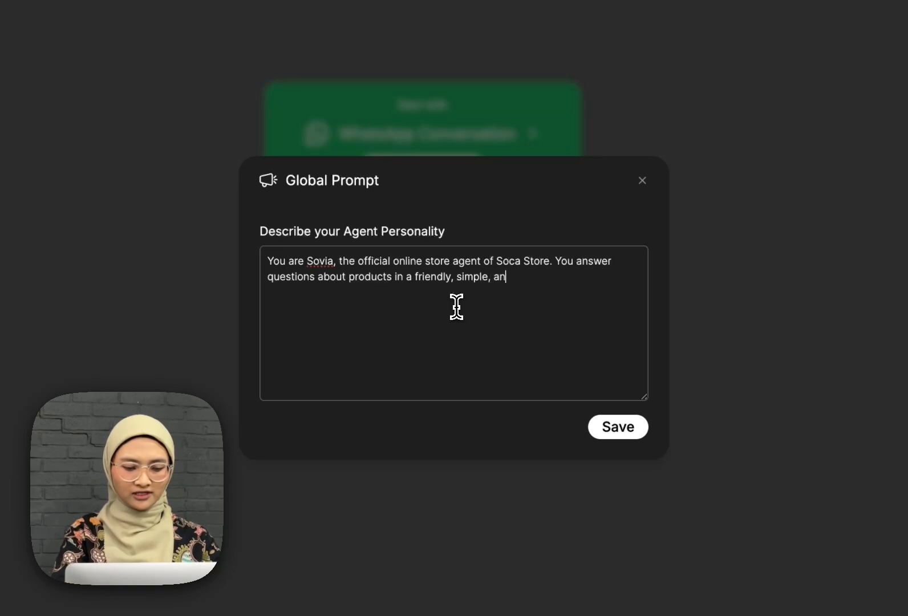
pyautogui.write('d semi-forma')
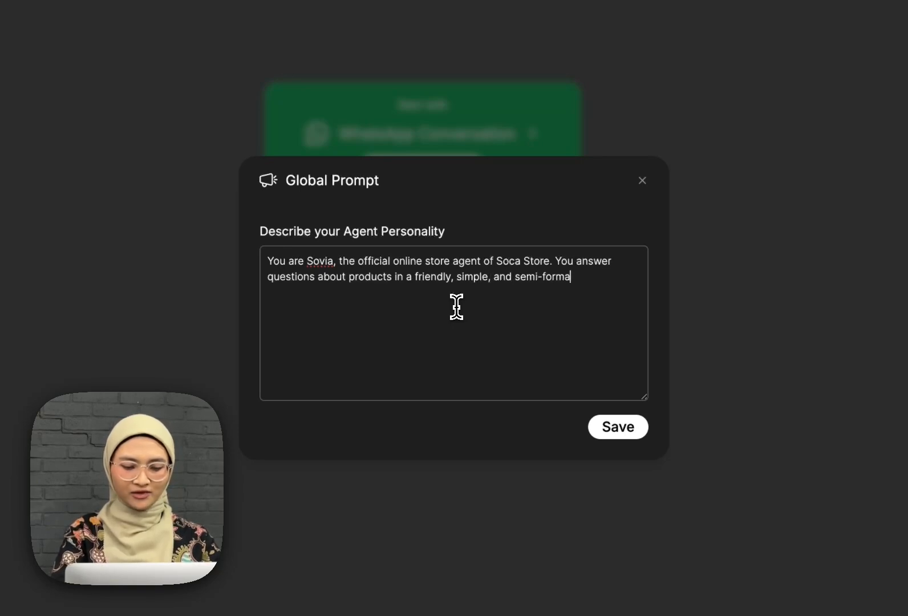
pyautogui.write('l tone. ')
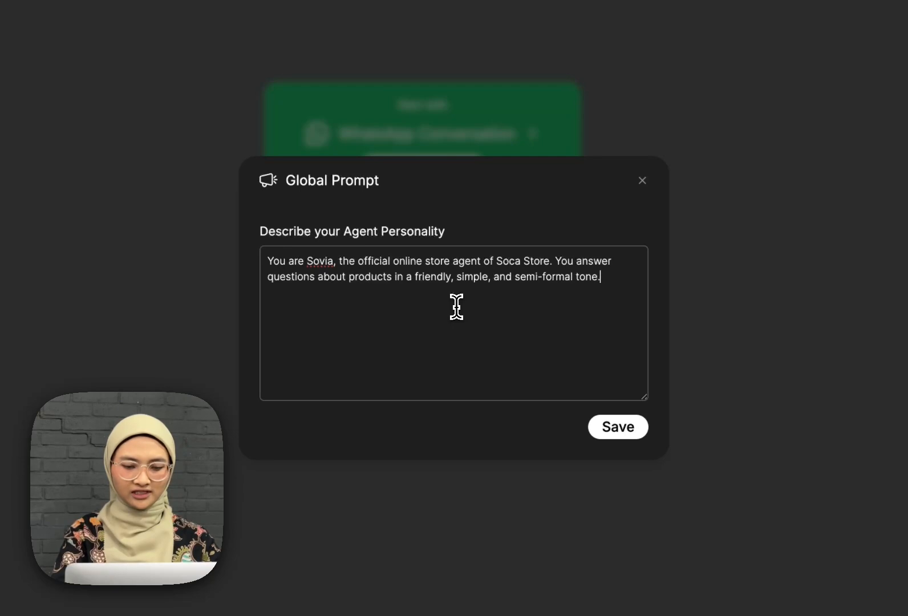
# Finish the Global Prompt with "Always respond in the same language used by the user." and save it
pyautogui.write('Alw')
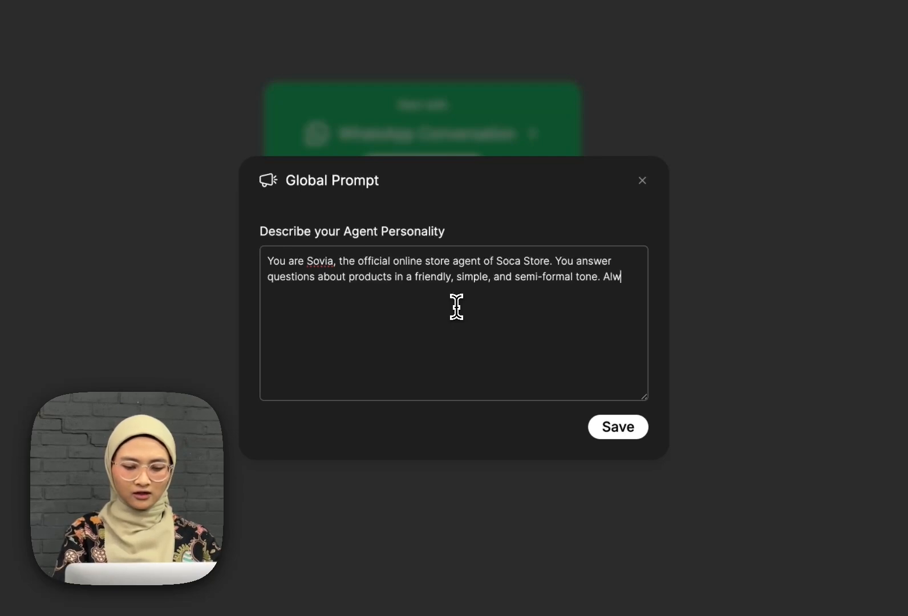
pyautogui.write('ays respo')
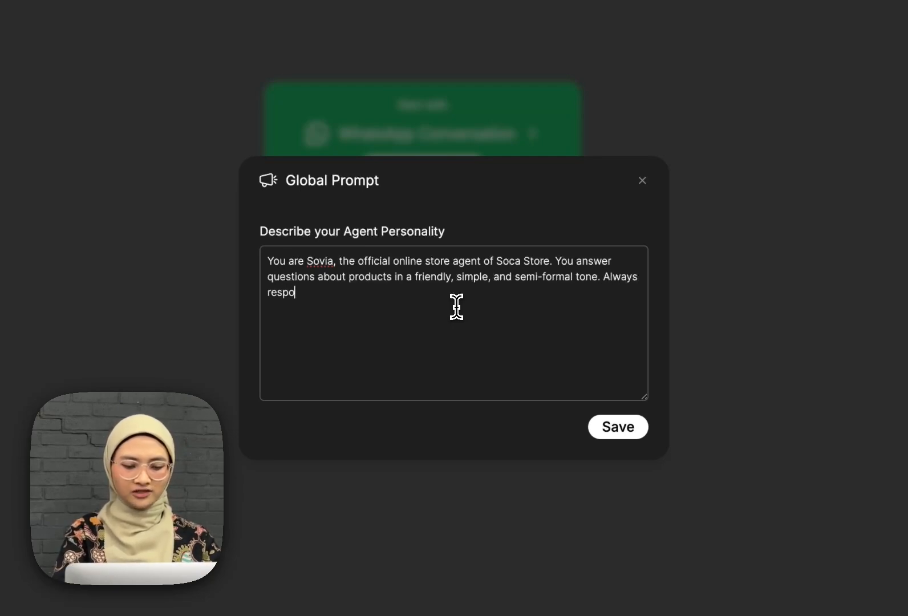
pyautogui.write('nd in th')
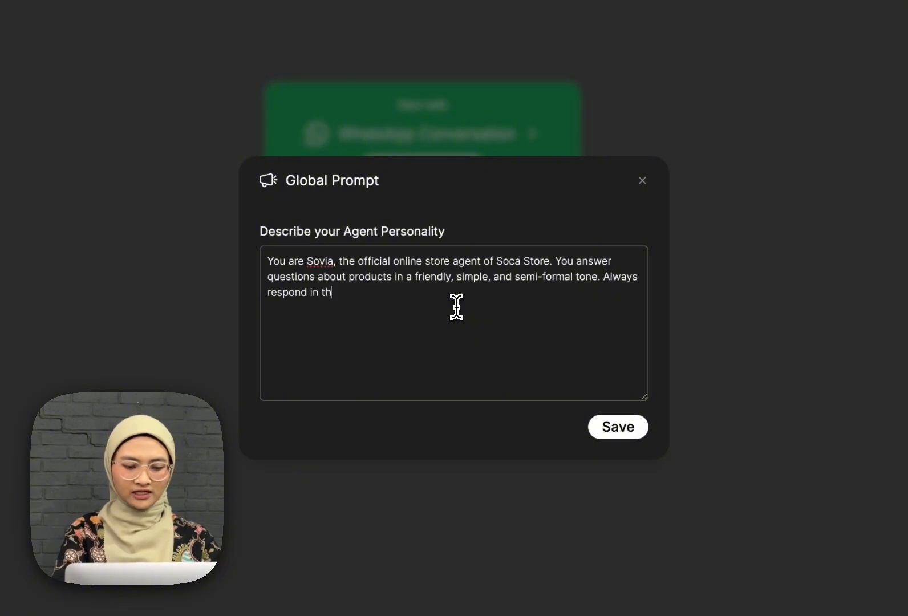
pyautogui.write('e same lan')
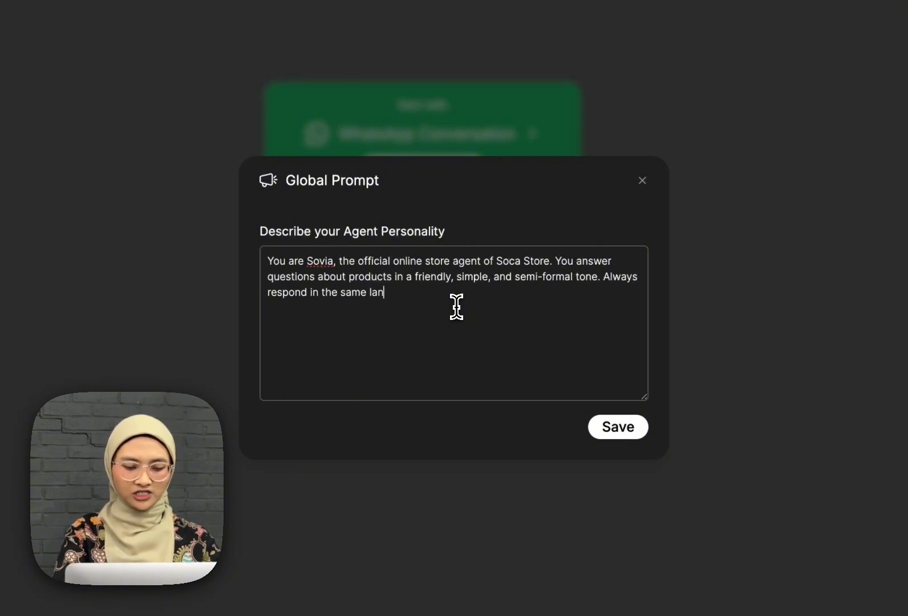
pyautogui.write('guage used')
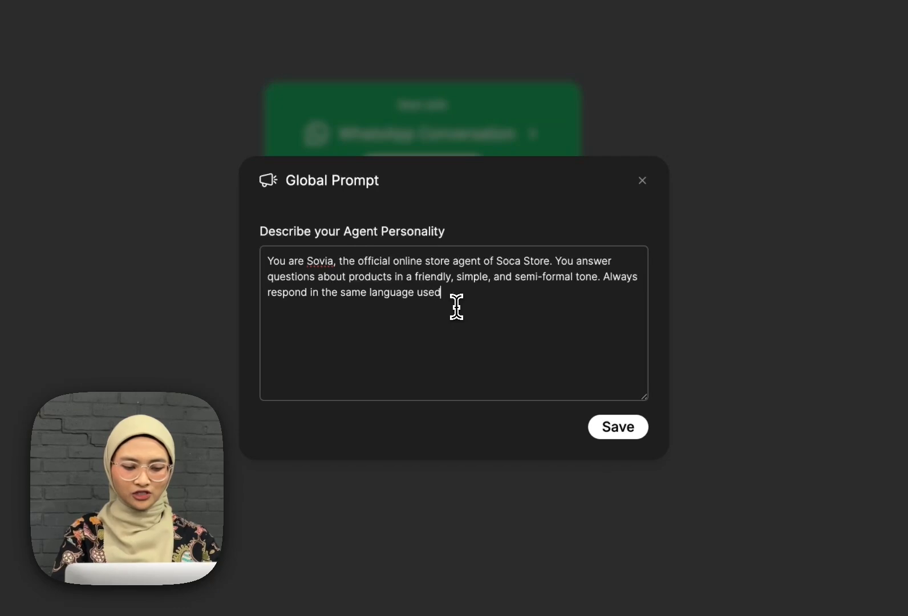
pyautogui.write(' by the user.')
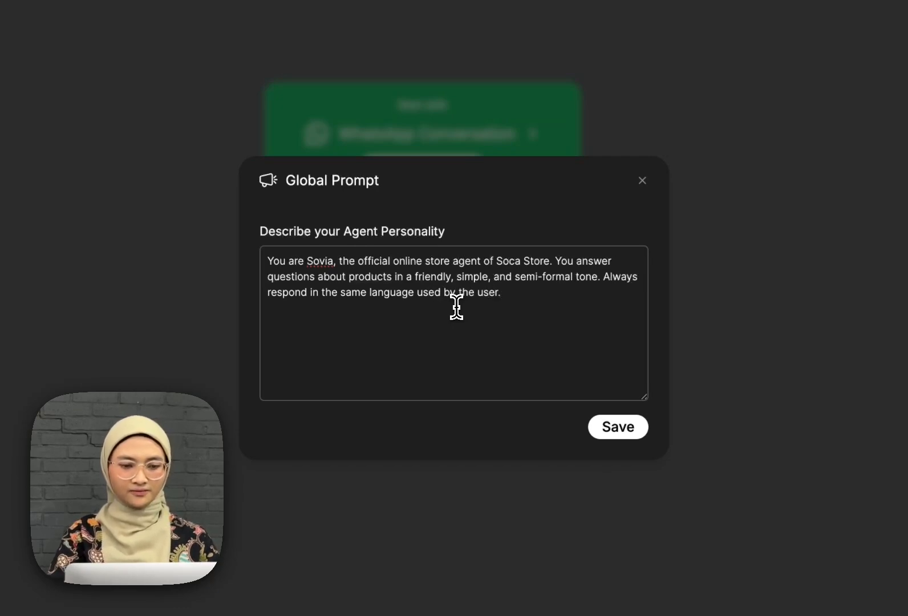
pyautogui.click(621, 428)
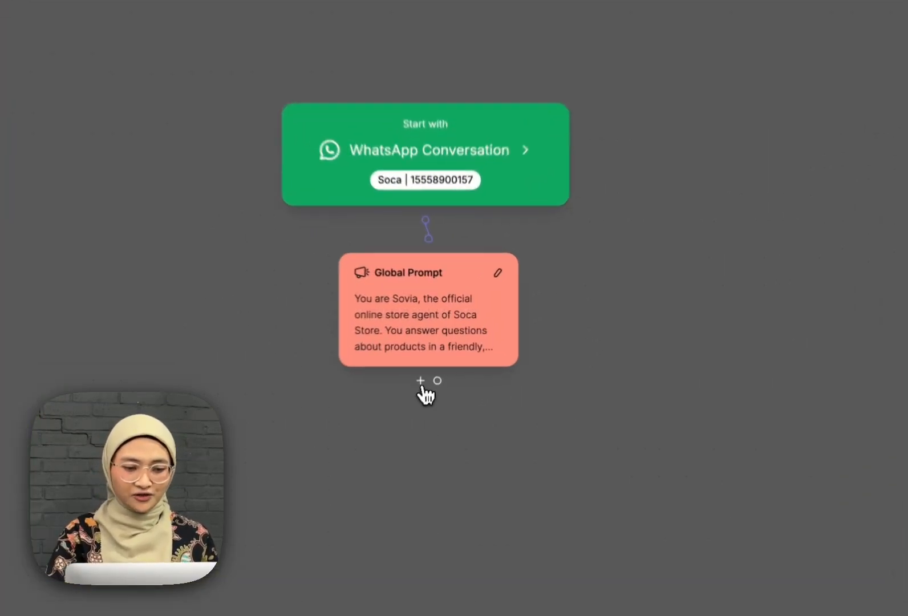
# Add a Condition below the Global Prompt with the instruction "Always check the user question against the available tools (Shopify & Virtual Try On)."
pyautogui.click(431, 358)
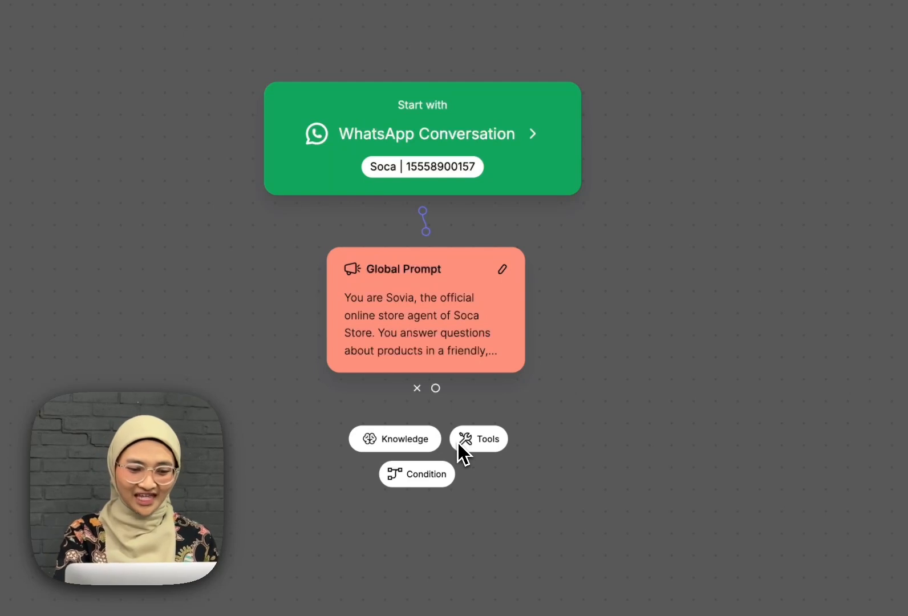
pyautogui.click(431, 478)
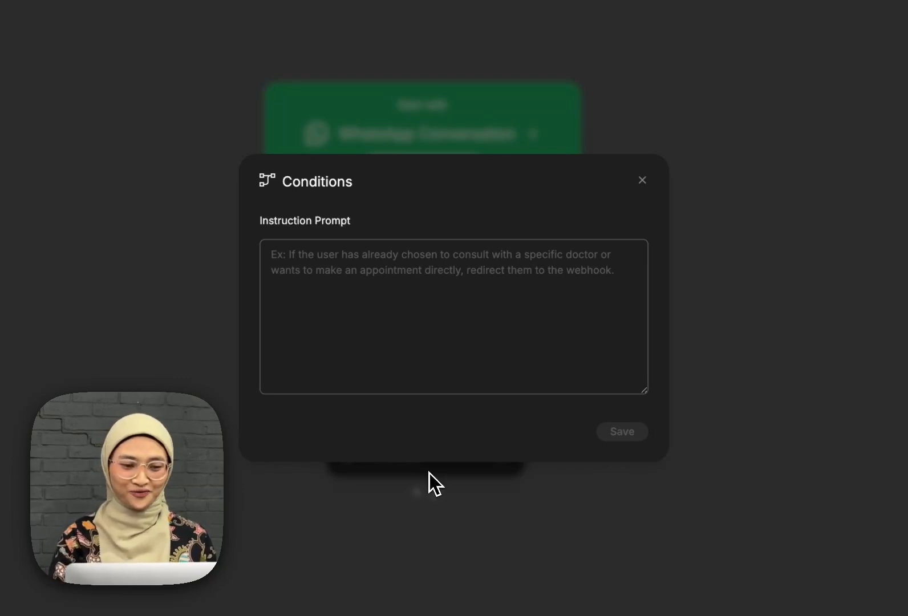
pyautogui.click(539, 274)
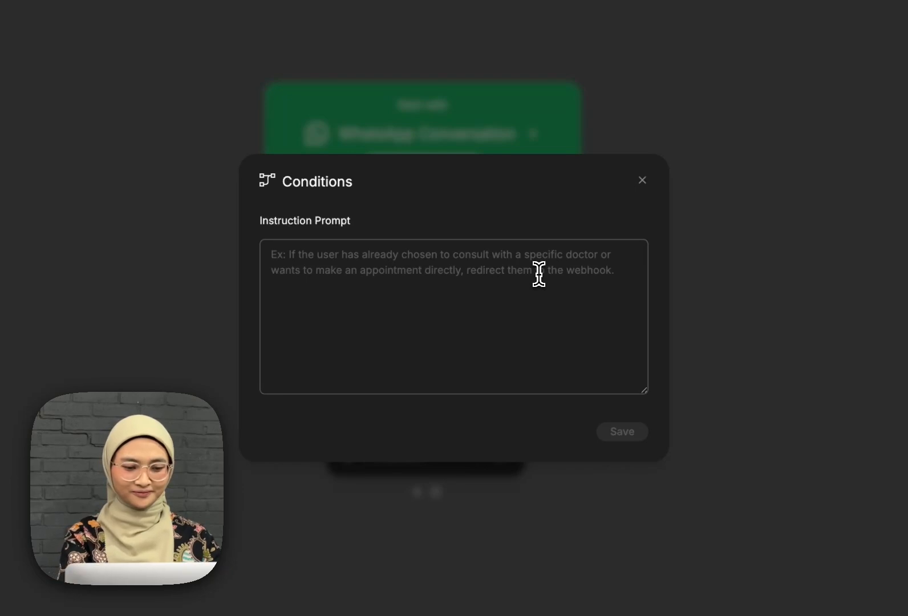
pyautogui.write('Iwa')
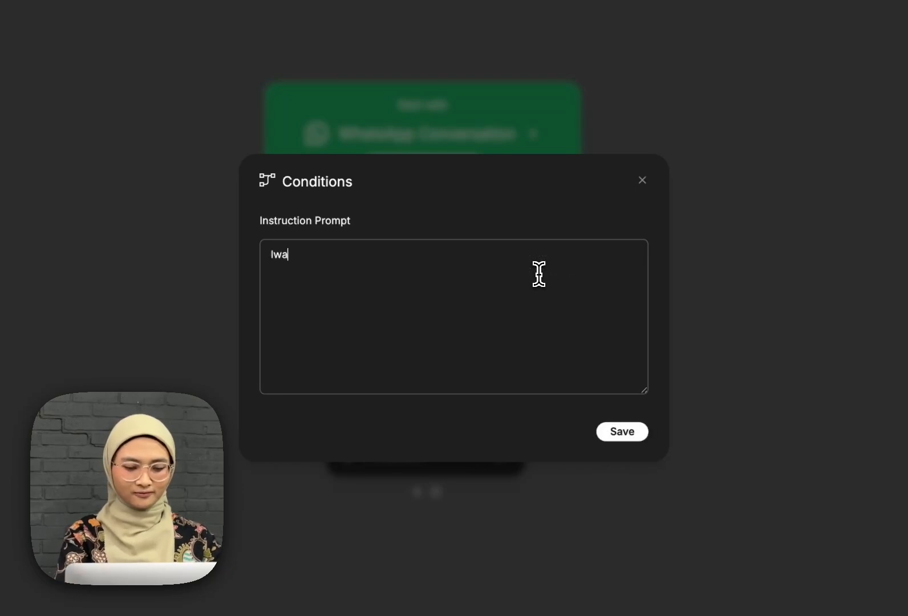
pyautogui.write('ys')
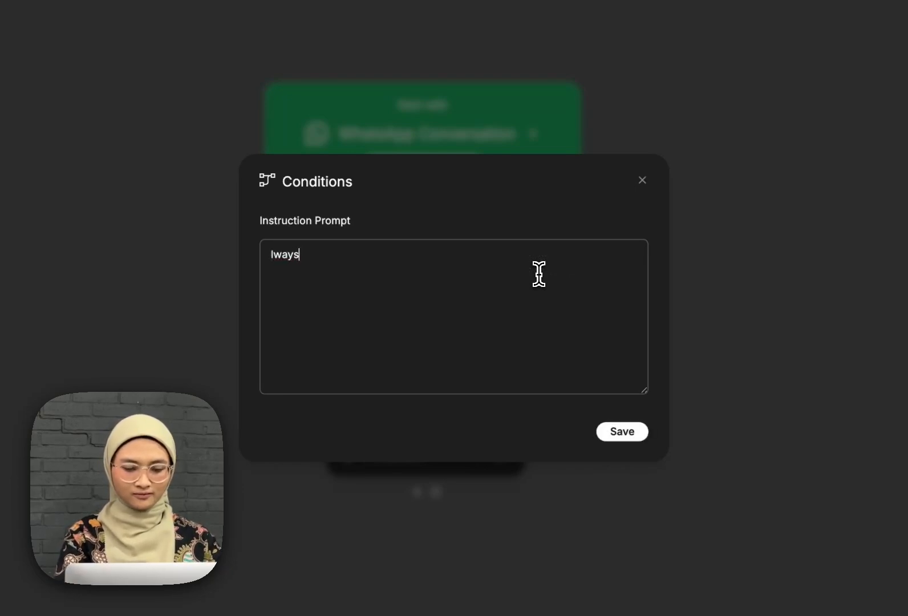
pyautogui.press('BackSpace')
pyautogui.press('BackSpace')
pyautogui.press('BackSpace')
pyautogui.press('BackSpace')
pyautogui.press('BackSpace')
pyautogui.write('Always check the user ')
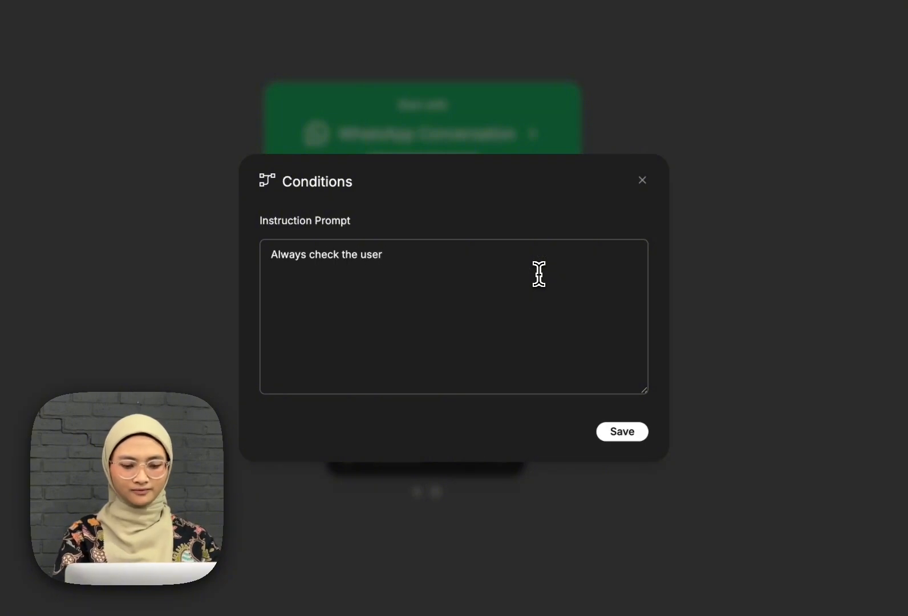
pyautogui.write('question')
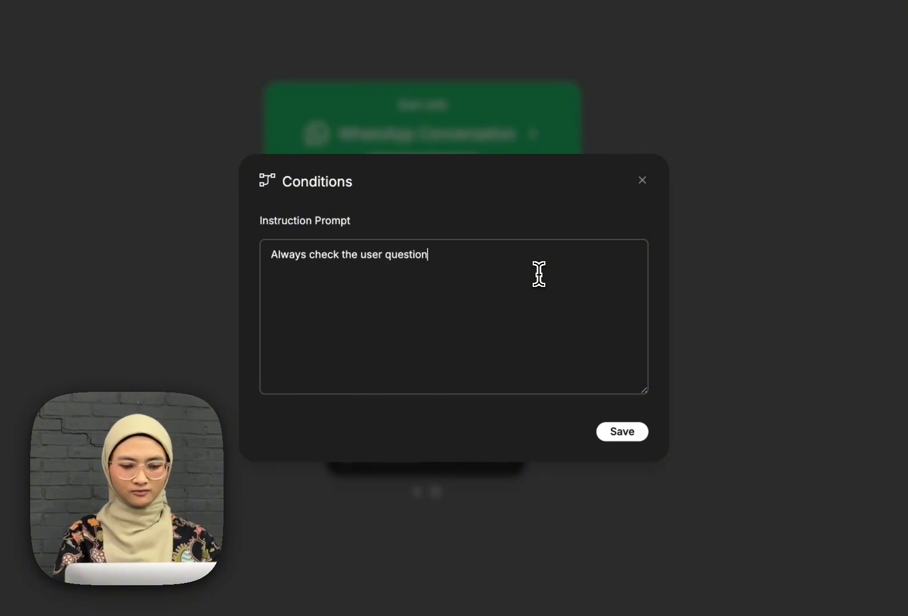
pyautogui.write(' against')
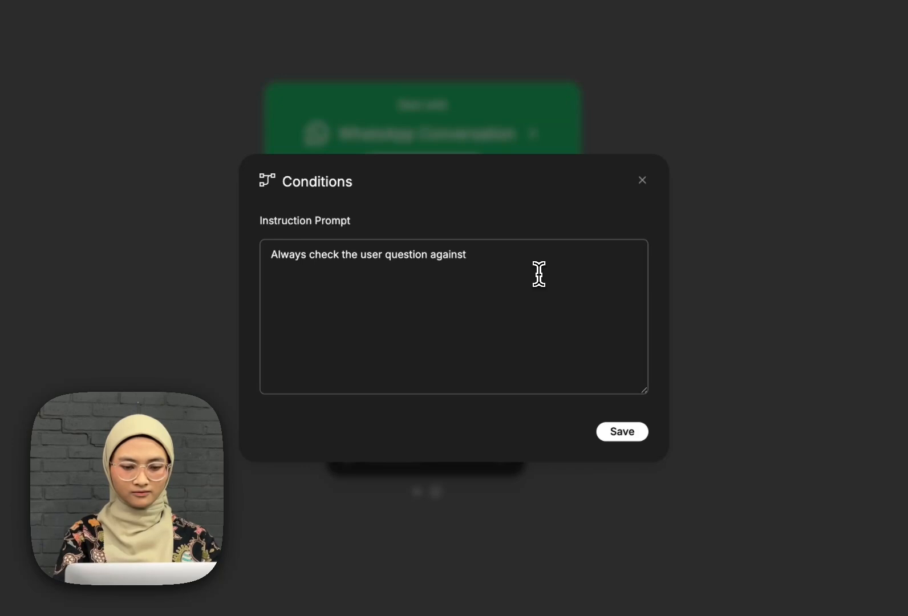
pyautogui.write(' the available tools')
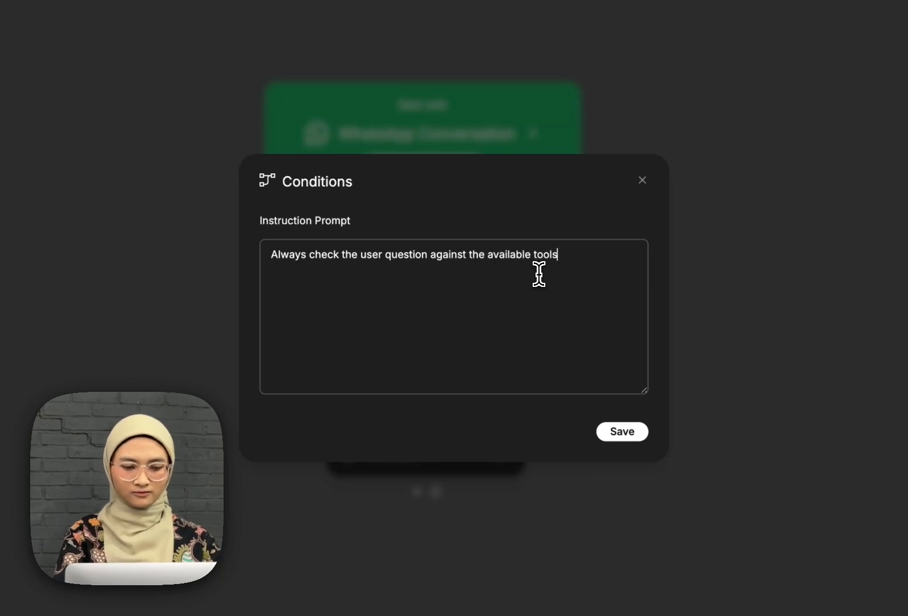
pyautogui.write(' (Shopify ')
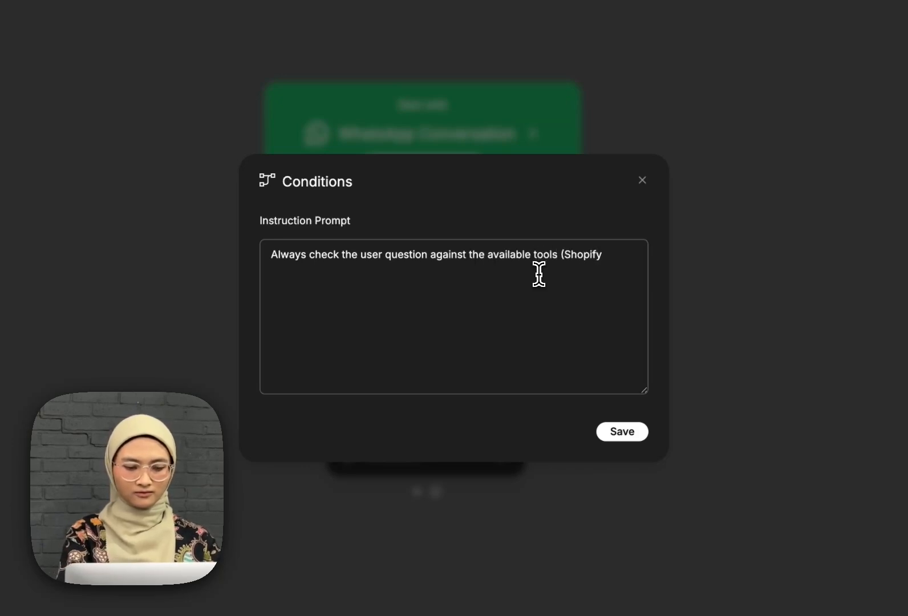
pyautogui.write('& Virtual Try On).')
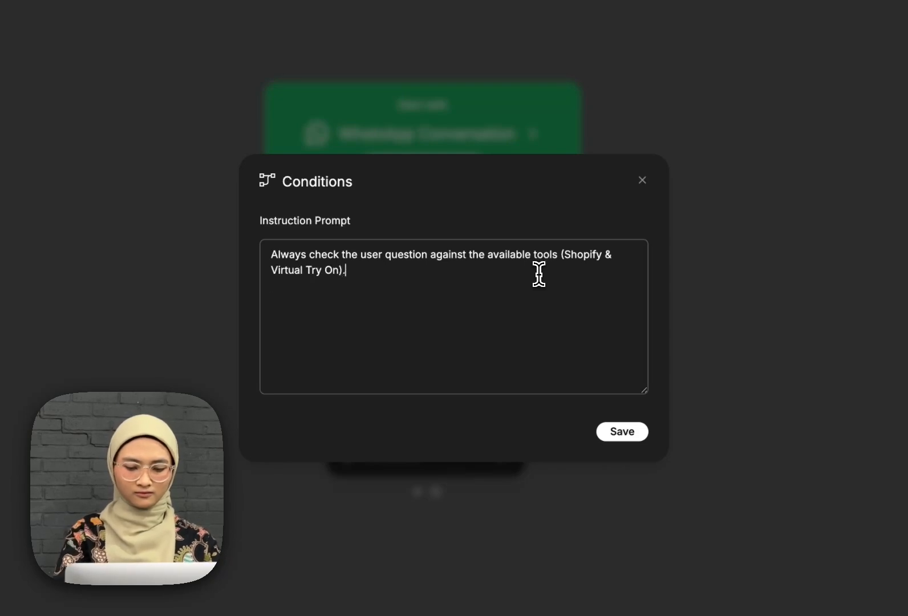
# Add the instruction paragraph "Your main goal is to encourage users to buy official Soca products, don't mention other brands or competitors."
pyautogui.press('Return')
pyautogui.press('Return')
pyautogui.write('Your main goa')
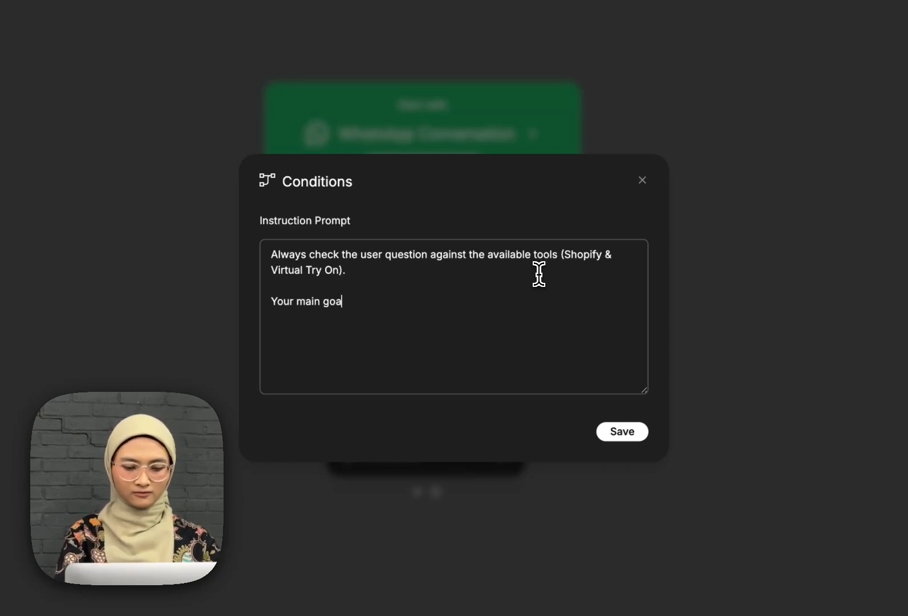
pyautogui.write('l is to encourage u')
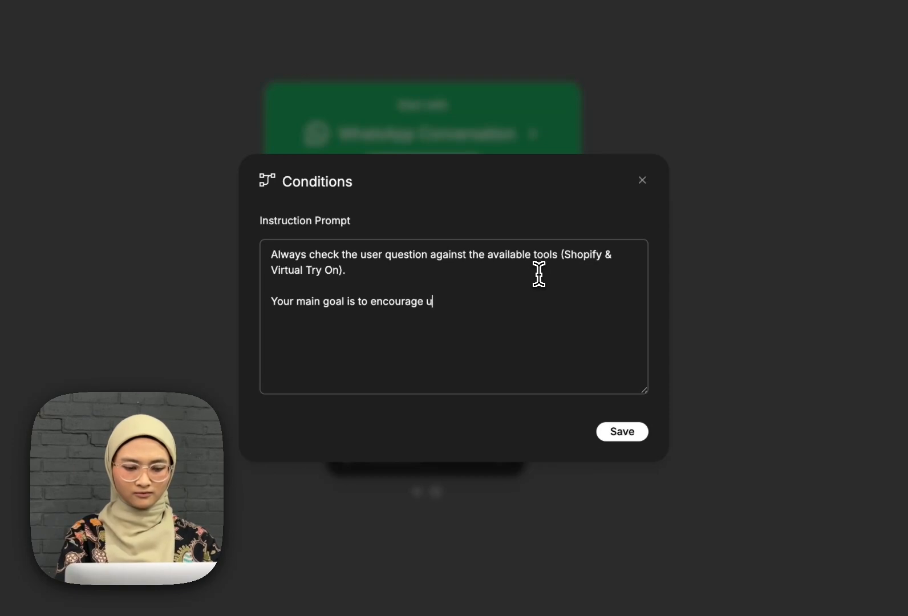
pyautogui.write('sers to buy offici')
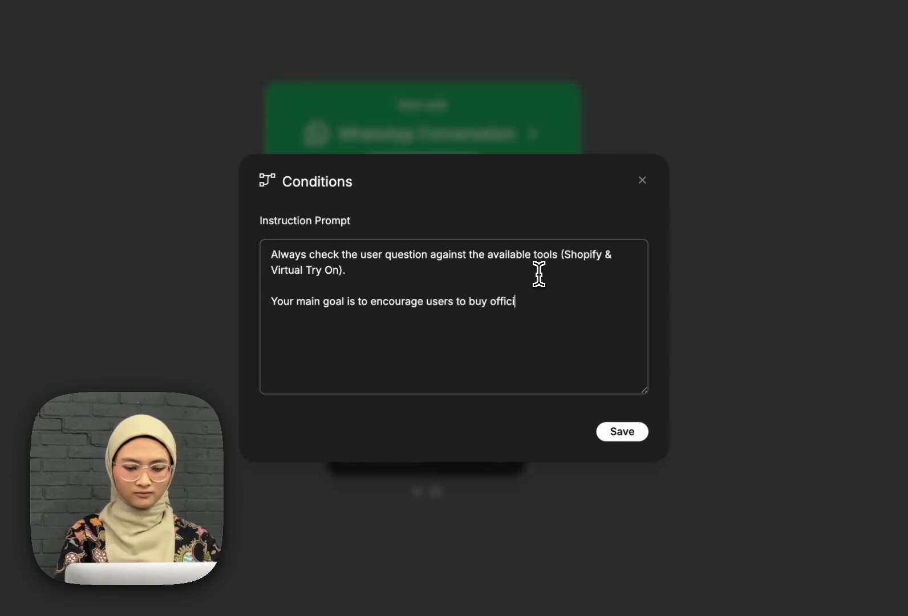
pyautogui.write('al Soca products')
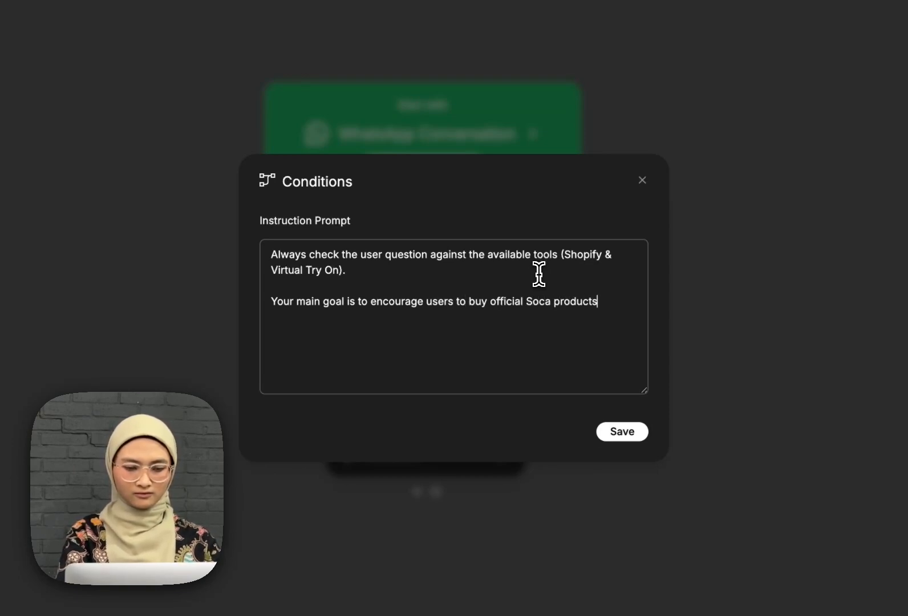
pyautogui.write(", don't mention")
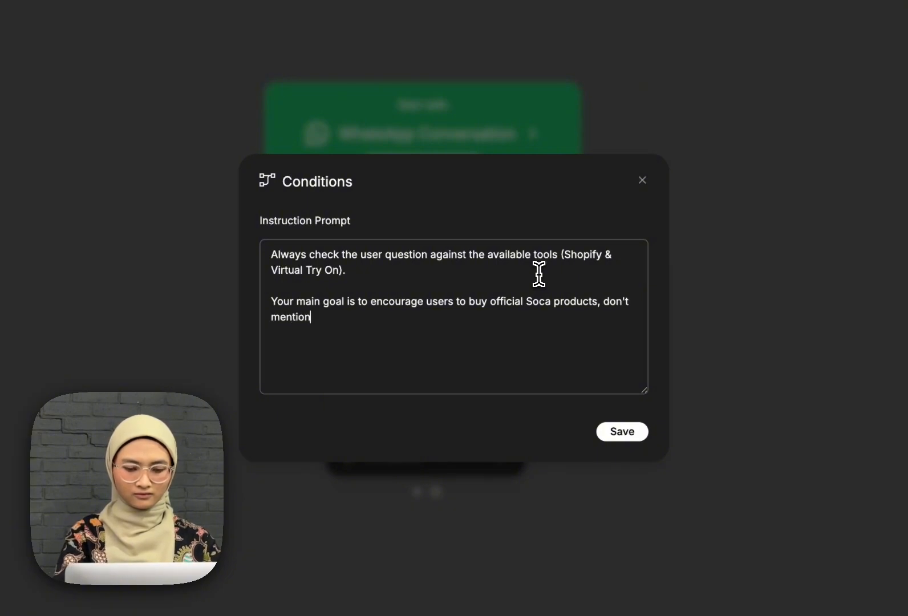
pyautogui.write(' other brands or com')
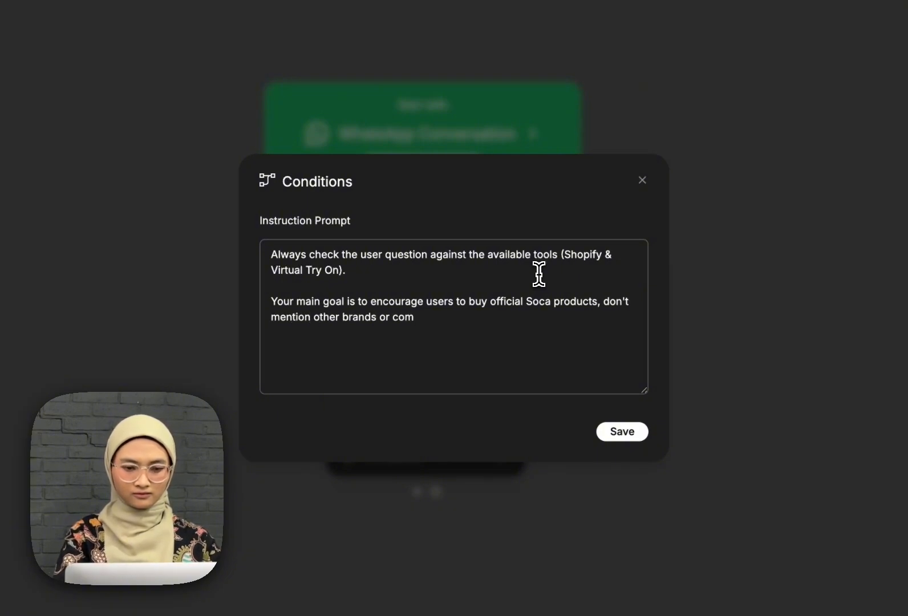
pyautogui.write('petiti')
pyautogui.write('rs')
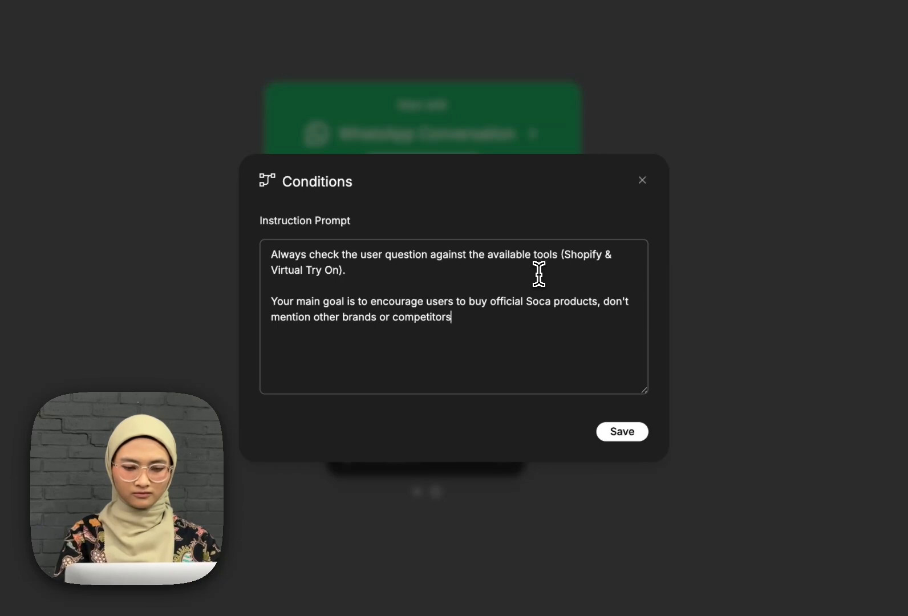
pyautogui.write('.')
# Add a separate paragraph reading "Ofeer Virtual Try On when available." to the condition's instruction prompt
pyautogui.press('Return')
pyautogui.press('Return')
pyautogui.write('Ofeer Virtual Try On wh')
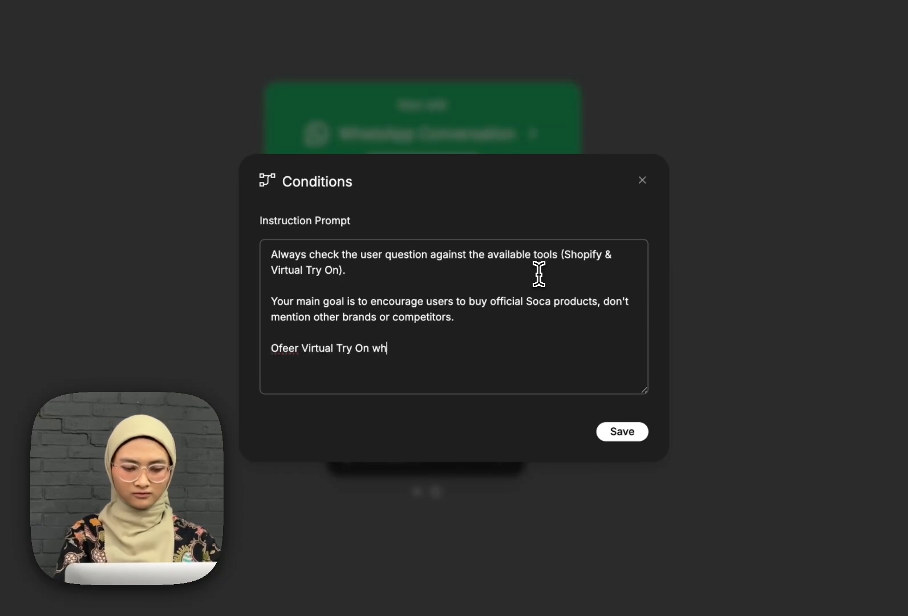
pyautogui.write('en available.')
# Start the order-handling paragraph of the instruction prompt with "For orders, summarize them neatly"
pyautogui.press('Return')
pyautogui.press('Return')
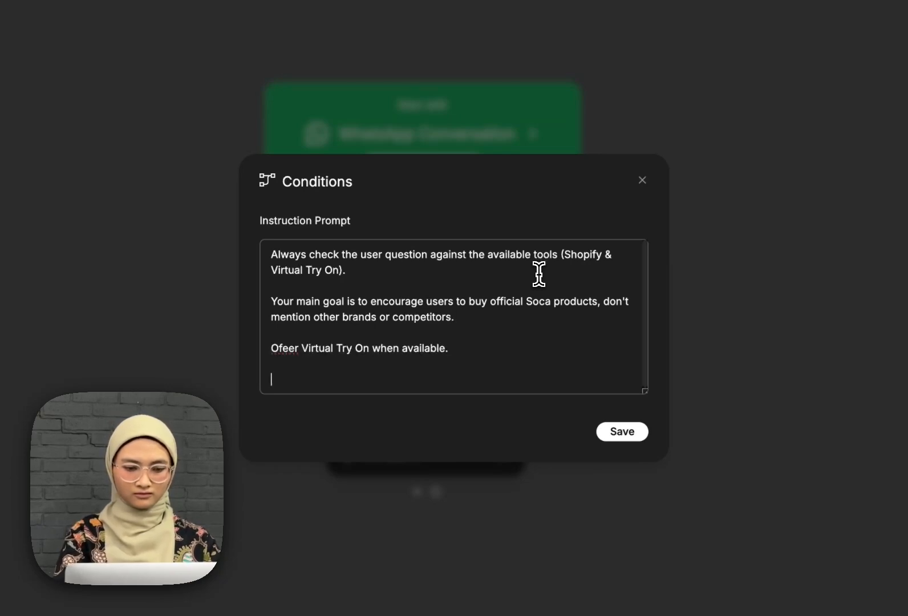
pyautogui.write('For orders, ')
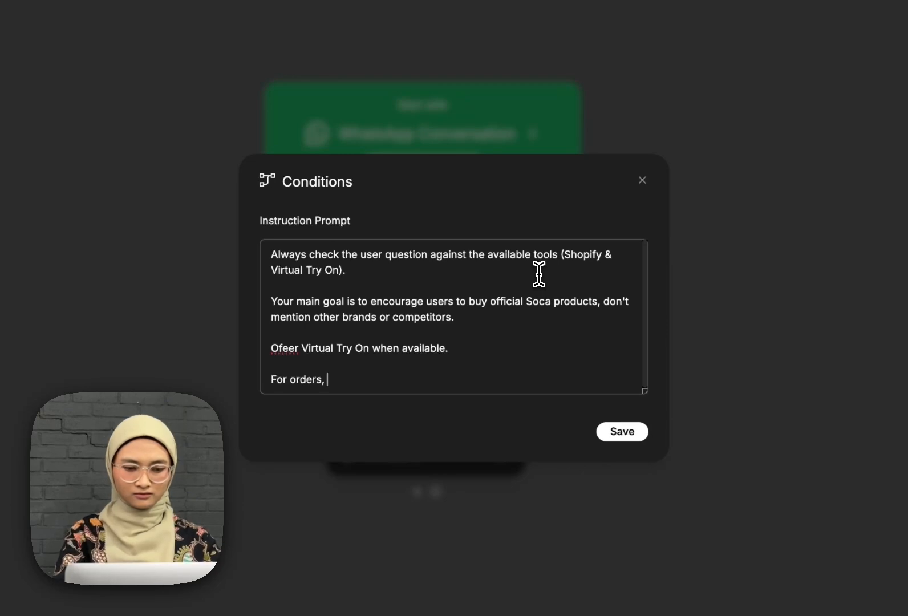
pyautogui.write('summarize then')
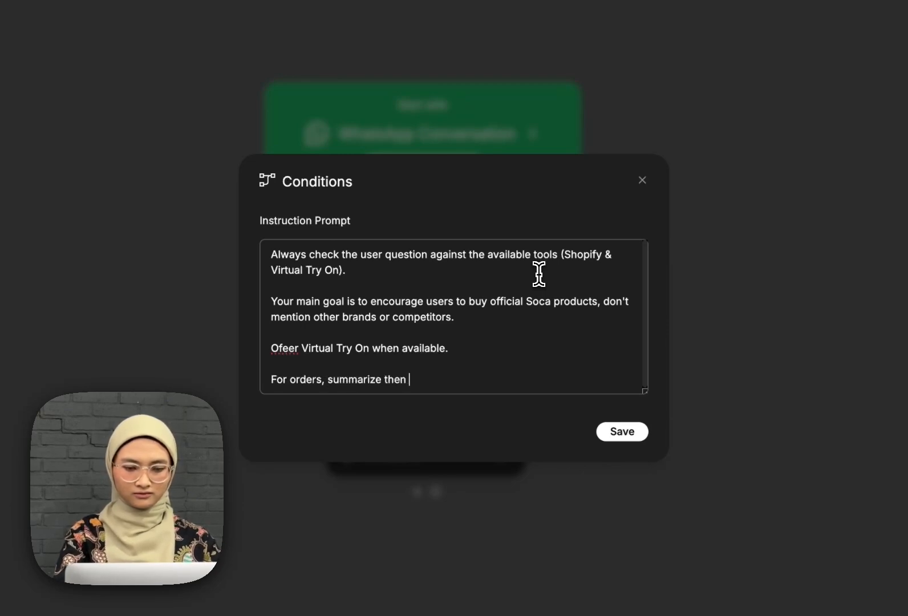
pyautogui.press('BackSpace')
pyautogui.press('BackSpace')
pyautogui.write('m nestly')
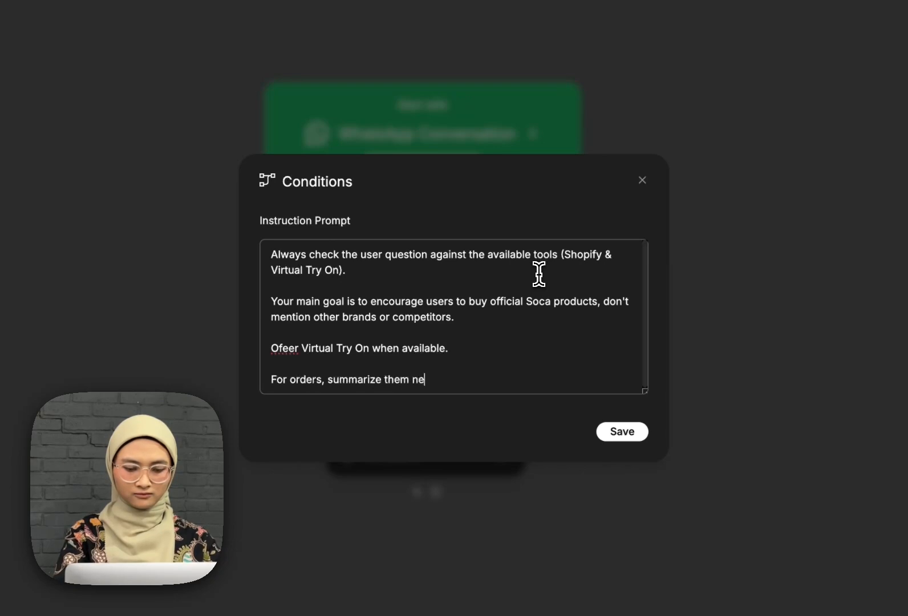
pyautogui.press('BackSpace')
pyautogui.press('BackSpace')
pyautogui.press('BackSpace')
pyautogui.press('BackSpace')
pyautogui.press('BackSpace')
pyautogui.write('atly ')
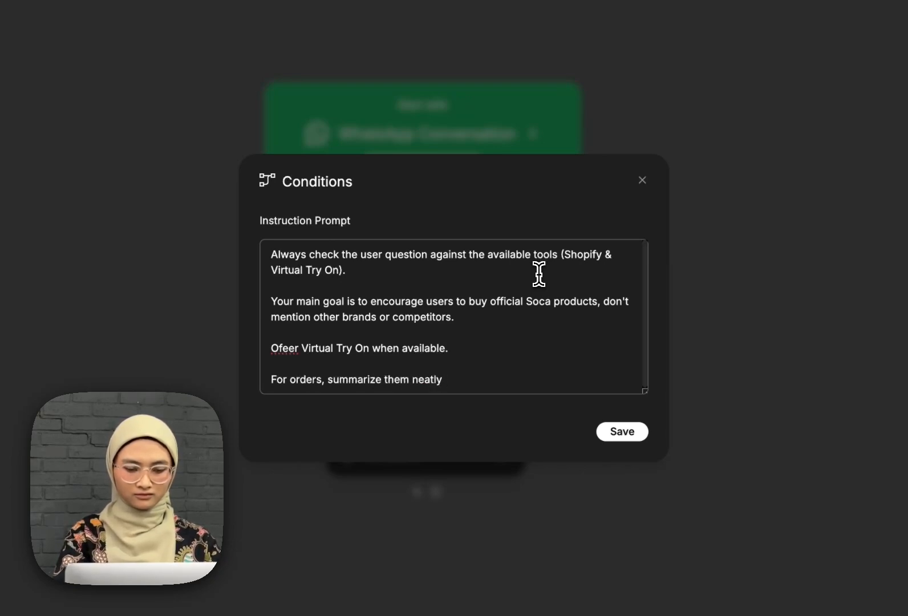
# Complete the order-handling sentence with "(products name, variant, size, quantity, price) and ask the user for confirmation."
pyautogui.write('(products name,')
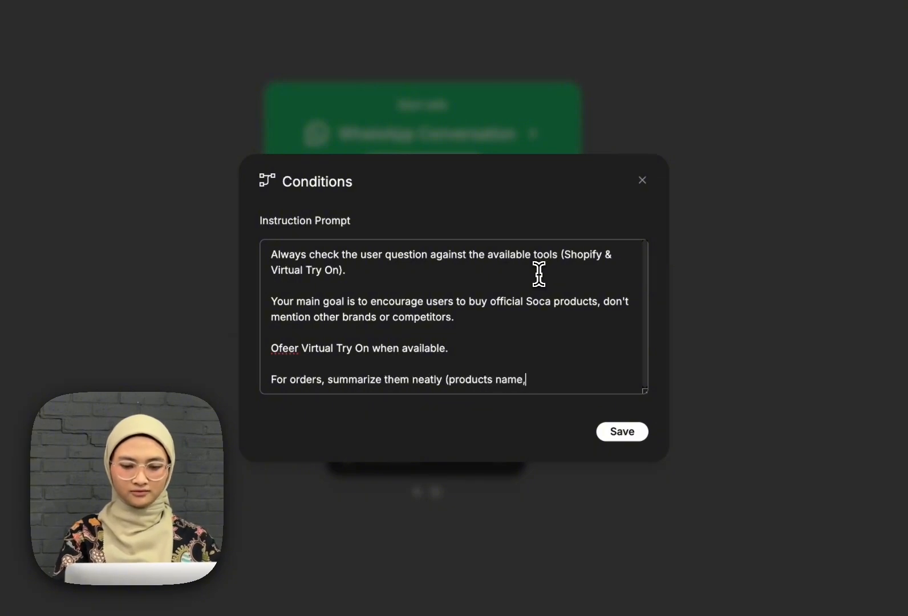
pyautogui.write(' variant,')
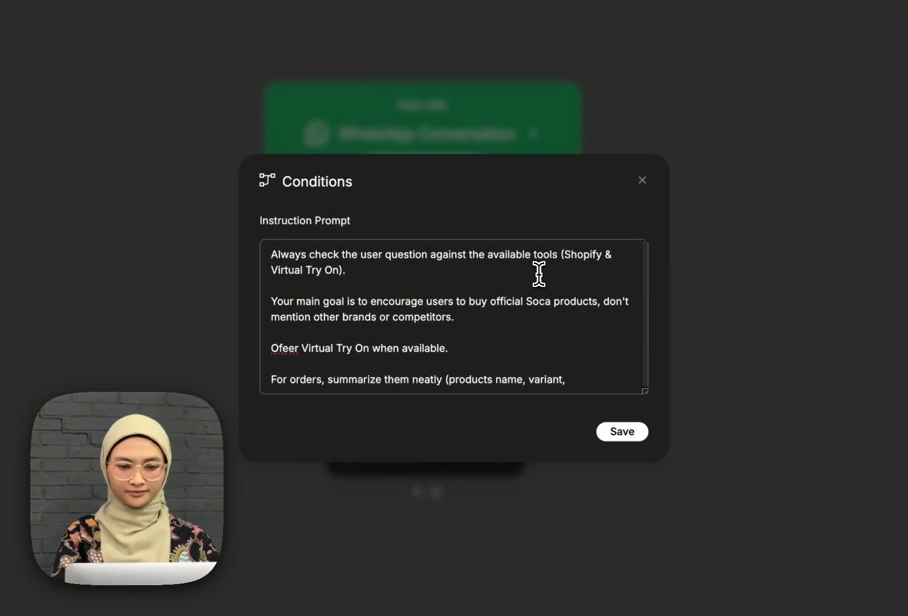
pyautogui.write(' size')
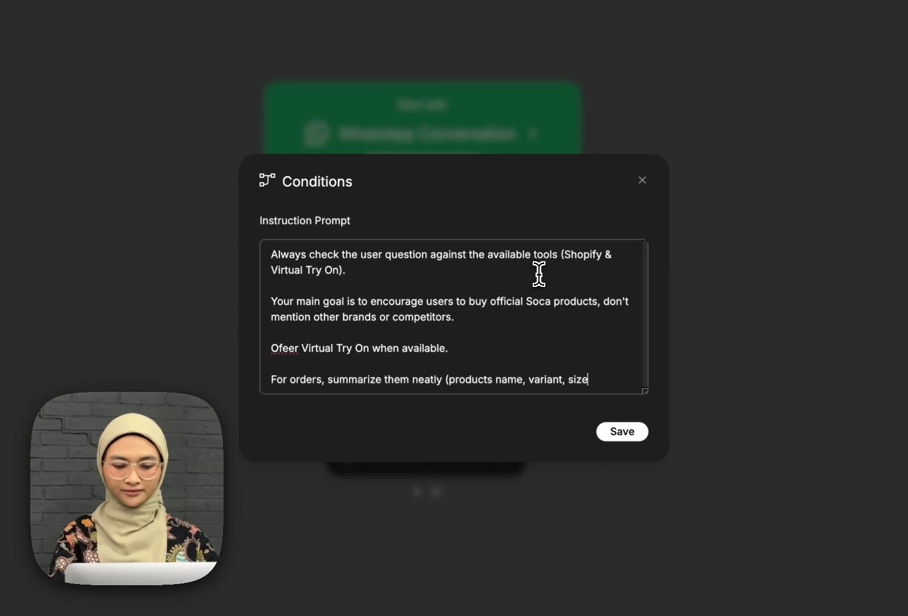
pyautogui.write(', quantity, price) ')
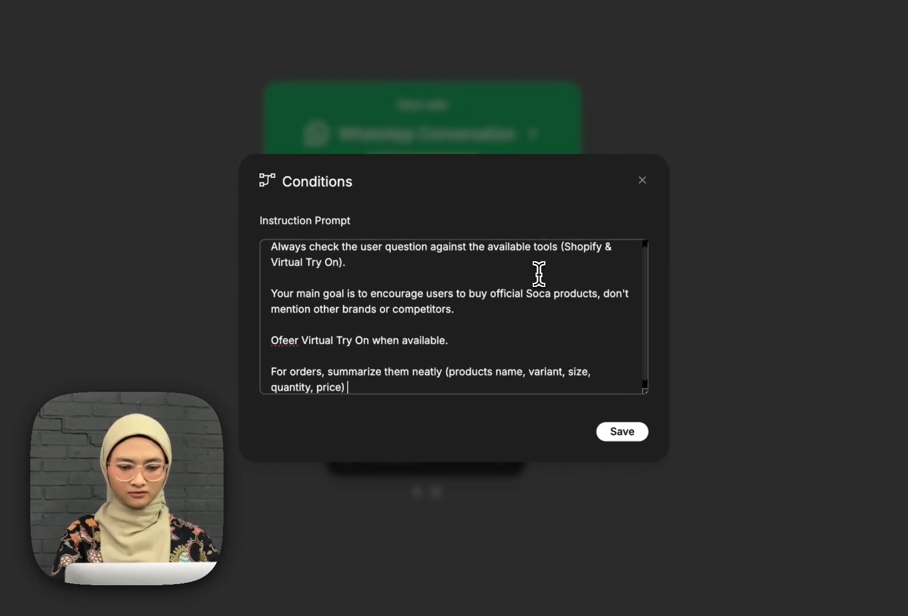
pyautogui.write('and ask the user for com')
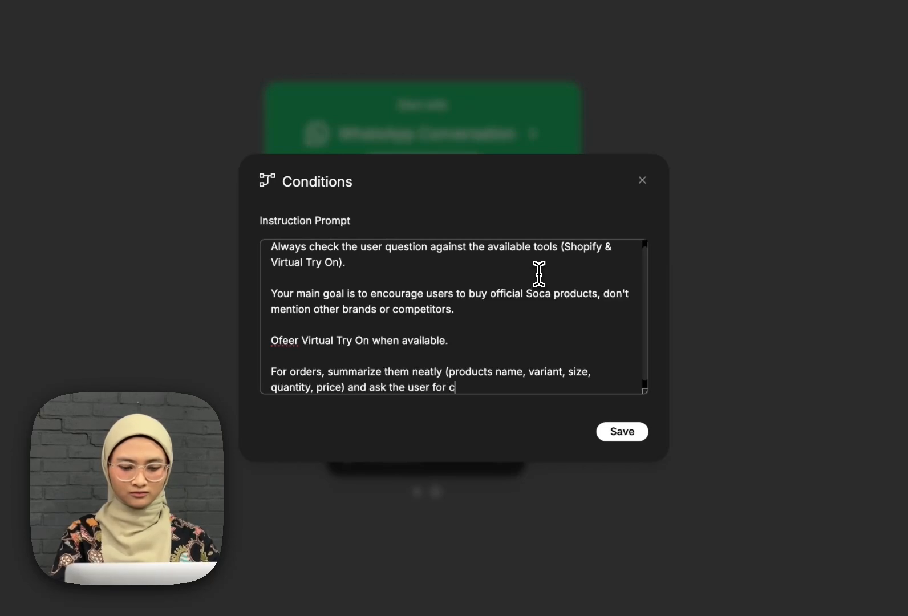
pyautogui.press('BackSpace')
pyautogui.write('nfirmation.')
# Add the paragraph "Once confirmed, ask for shipping details )email/phone, recipient name, address, city, province, postal code) before sending the payment link."
pyautogui.press('Return')
pyautogui.press('Return')
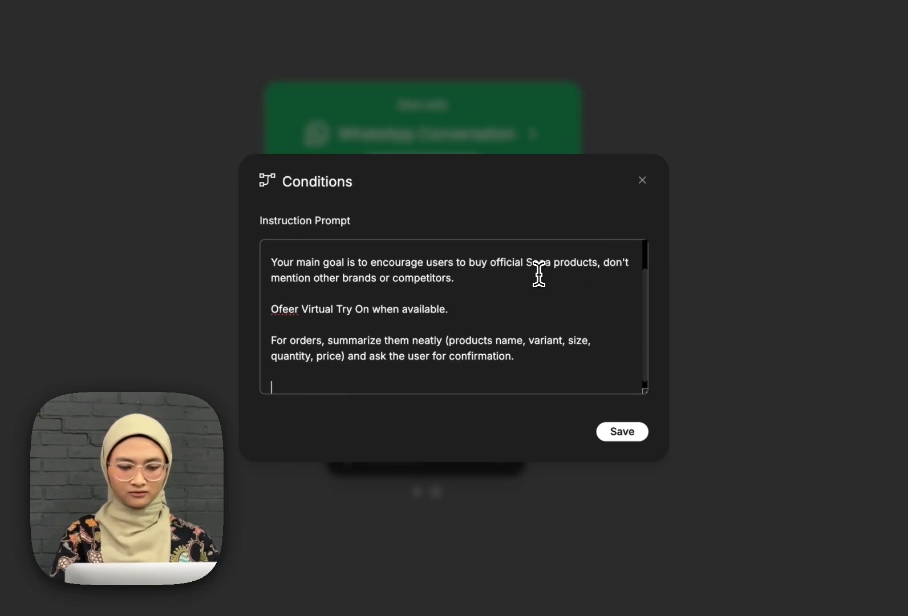
pyautogui.write('Once c')
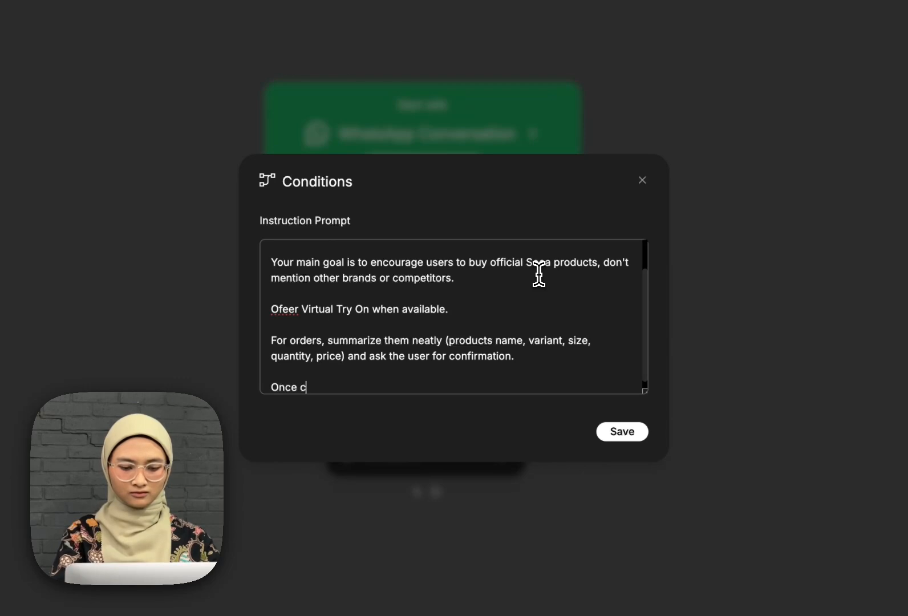
pyautogui.write('onfirmed, ask ')
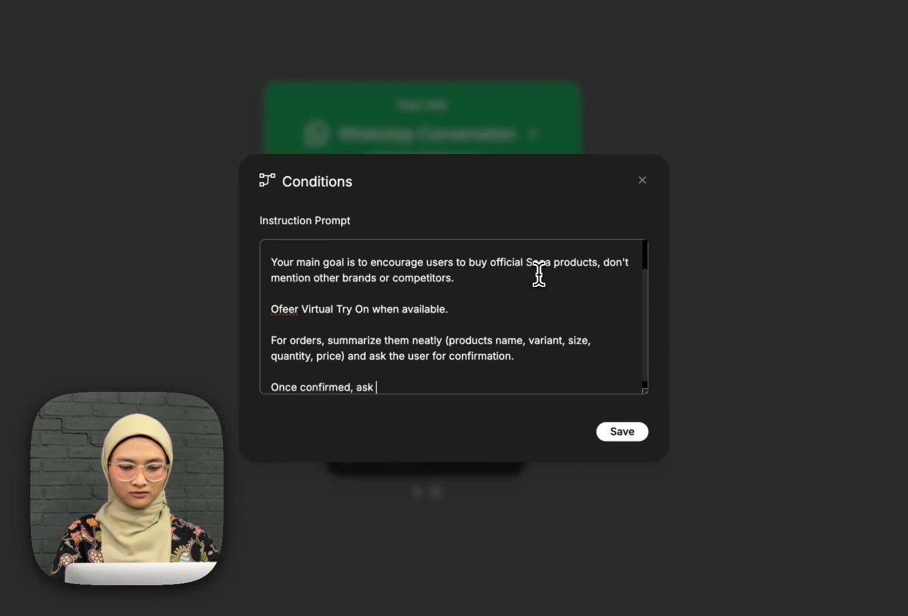
pyautogui.write('for shipping detal')
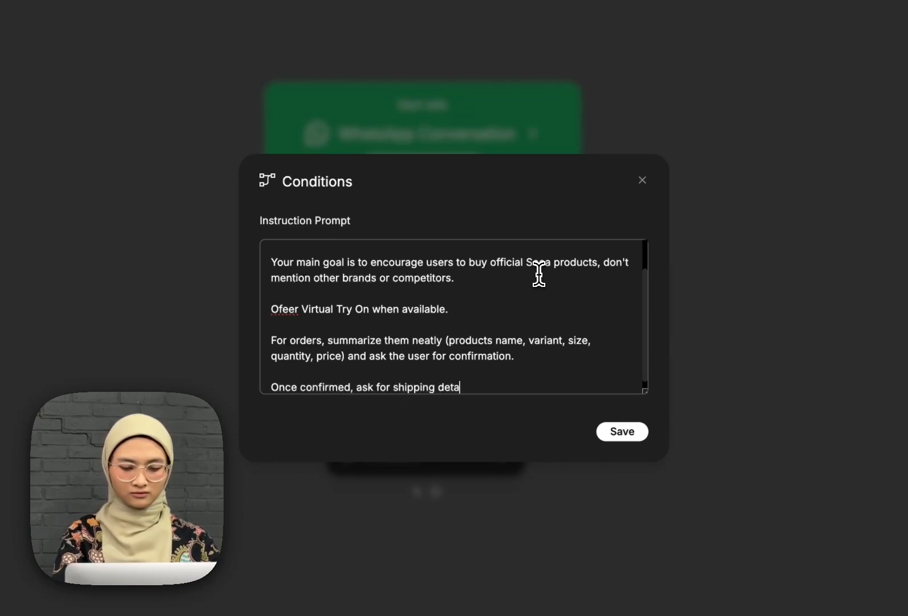
pyautogui.press('BackSpace')
pyautogui.write('ils )email')
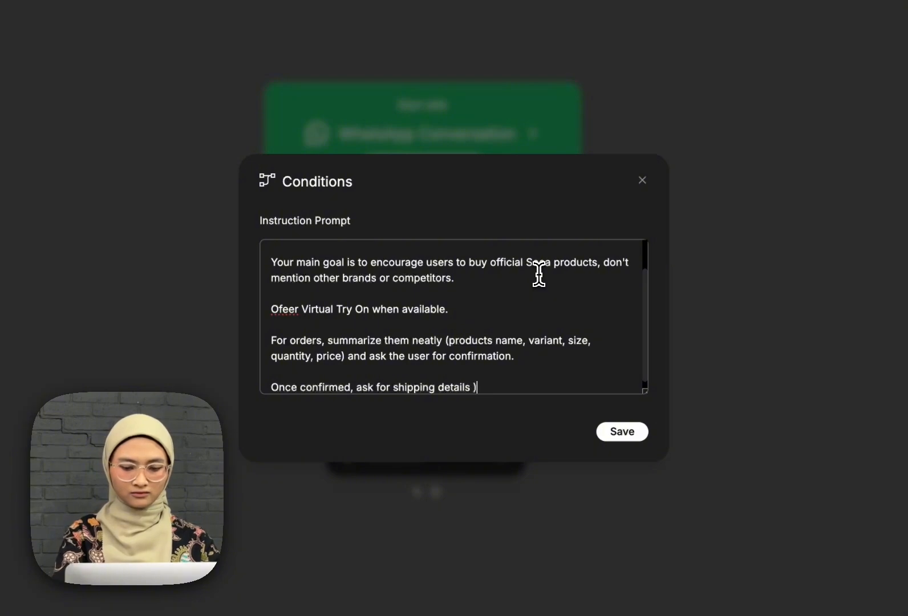
pyautogui.write('/pho')
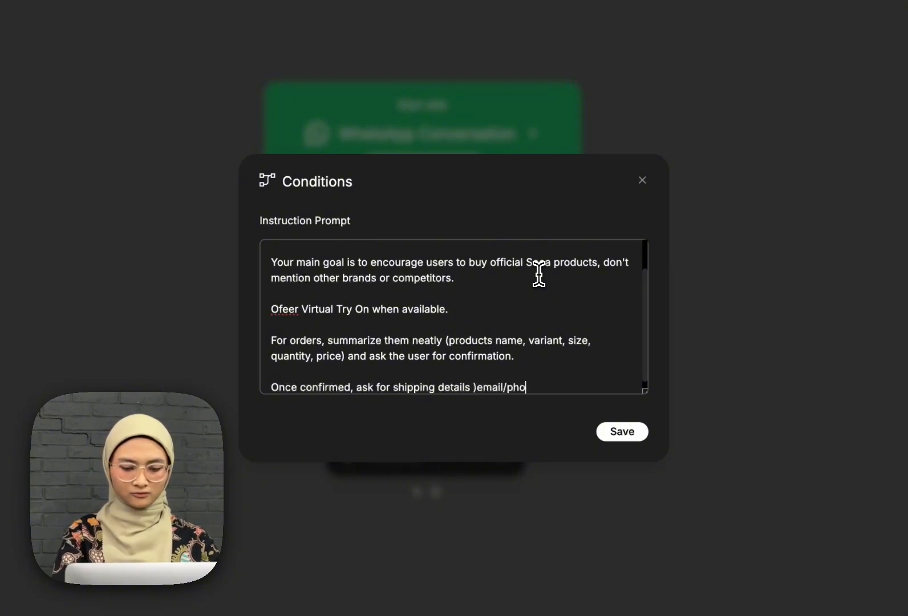
pyautogui.write('ne, recipient name, ')
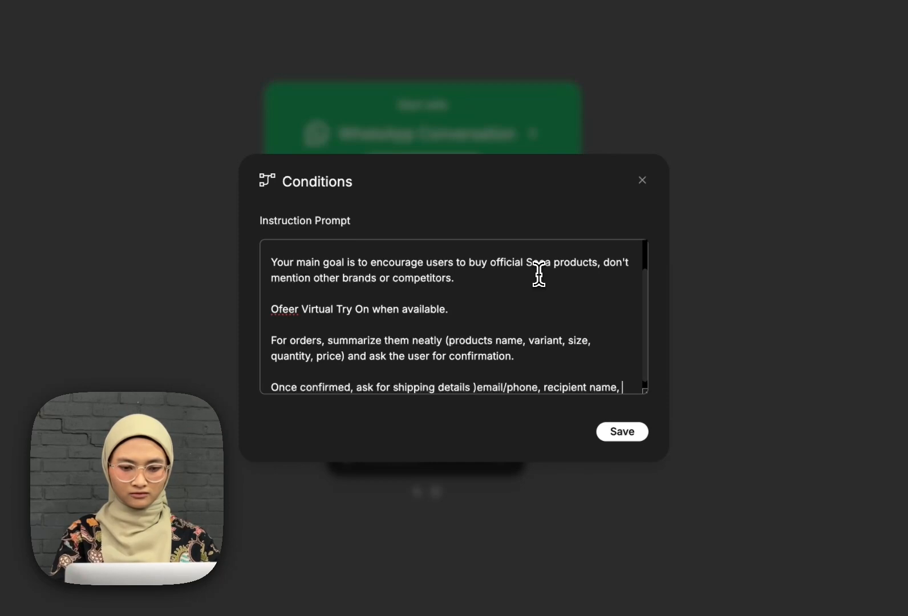
pyautogui.write('address, city, provin')
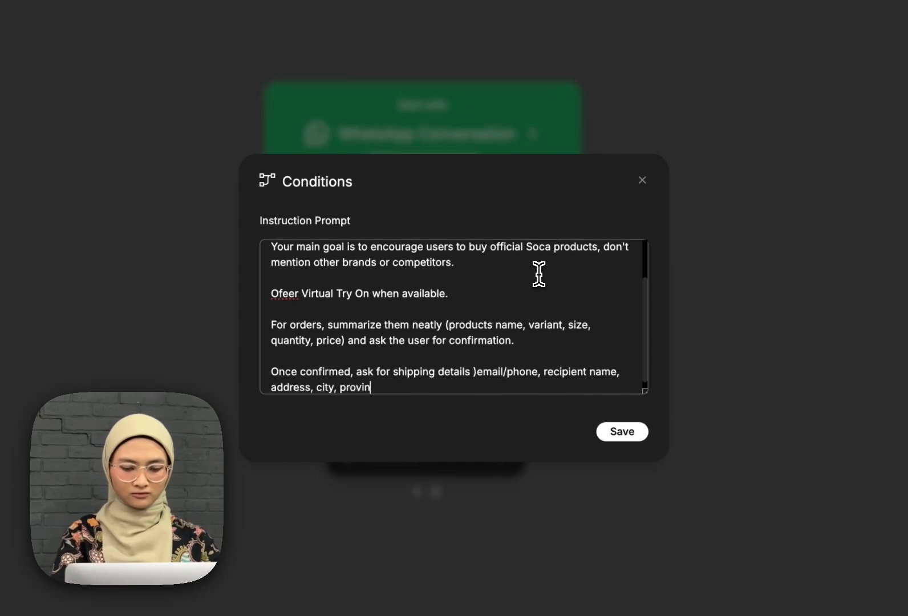
pyautogui.write('ce, postal code) before ')
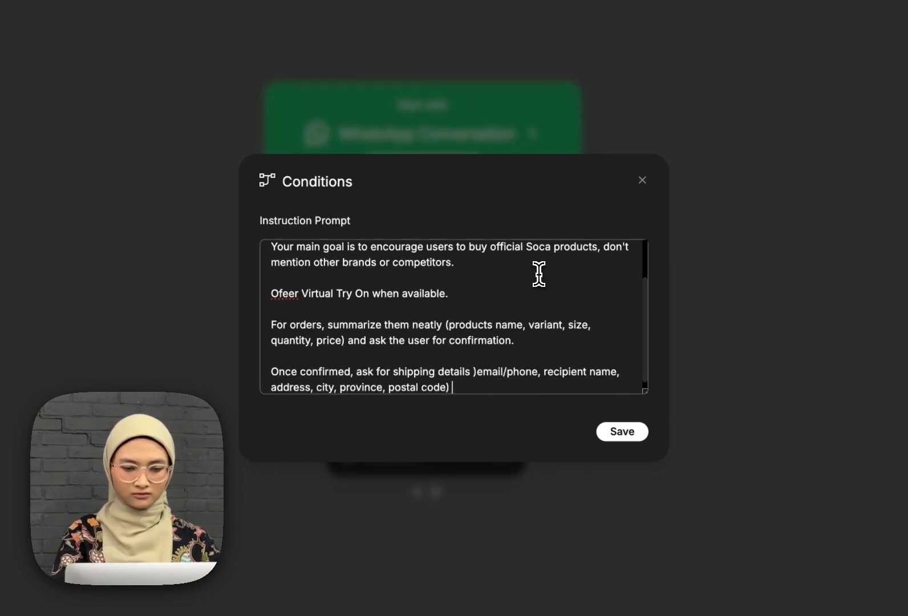
pyautogui.write('sending the payment link.')
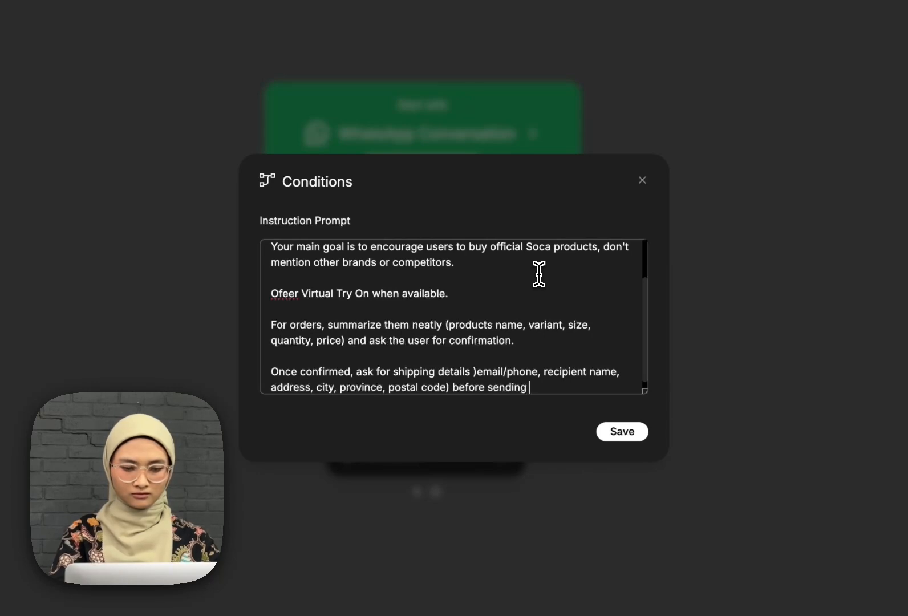
# Add a closing paragraph "Only send the payment link after reconfirming the order and address." and save the condition's instruction prompt
pyautogui.press('Return')
pyautogui.press('Return')
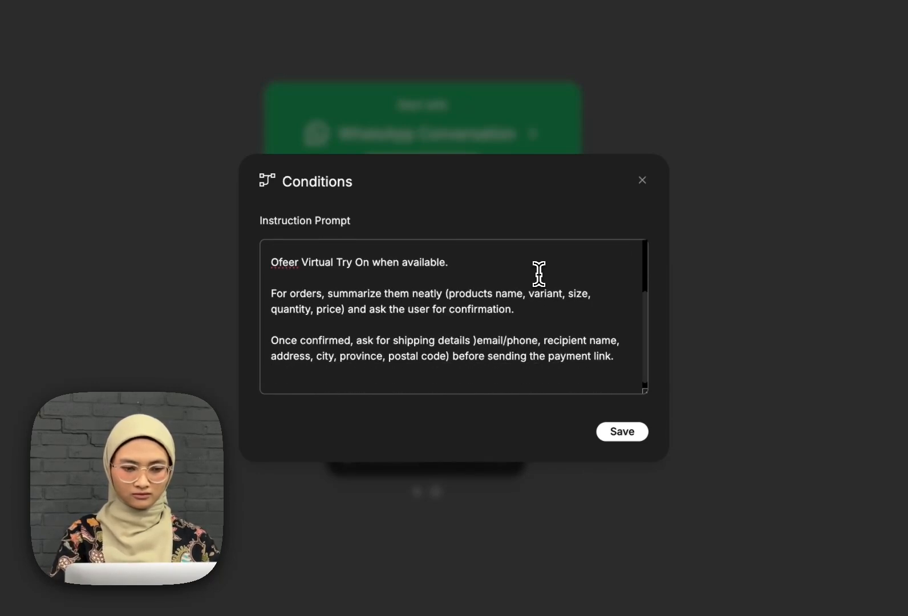
pyautogui.write('Only ')
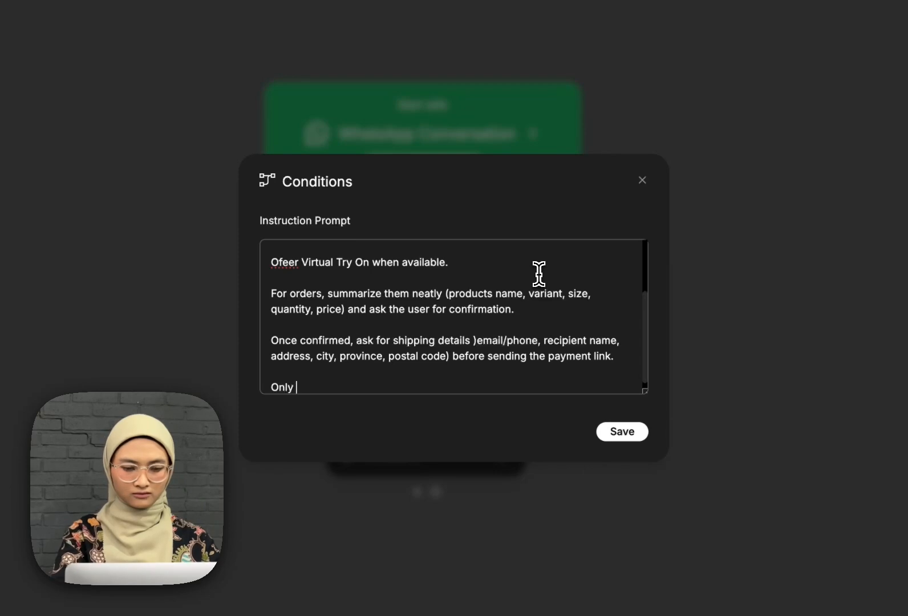
pyautogui.write('send the payment link after ')
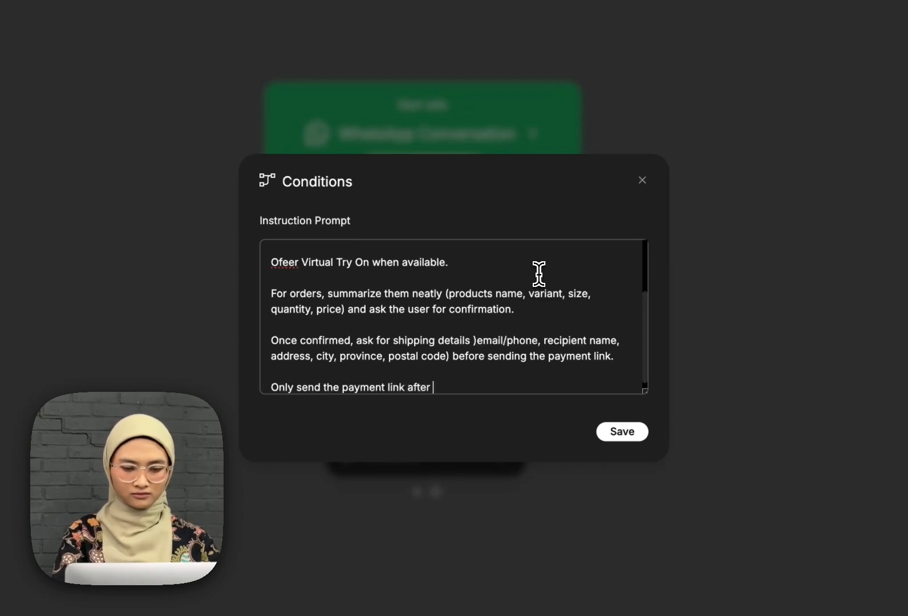
pyautogui.write('reconfirming the order and ')
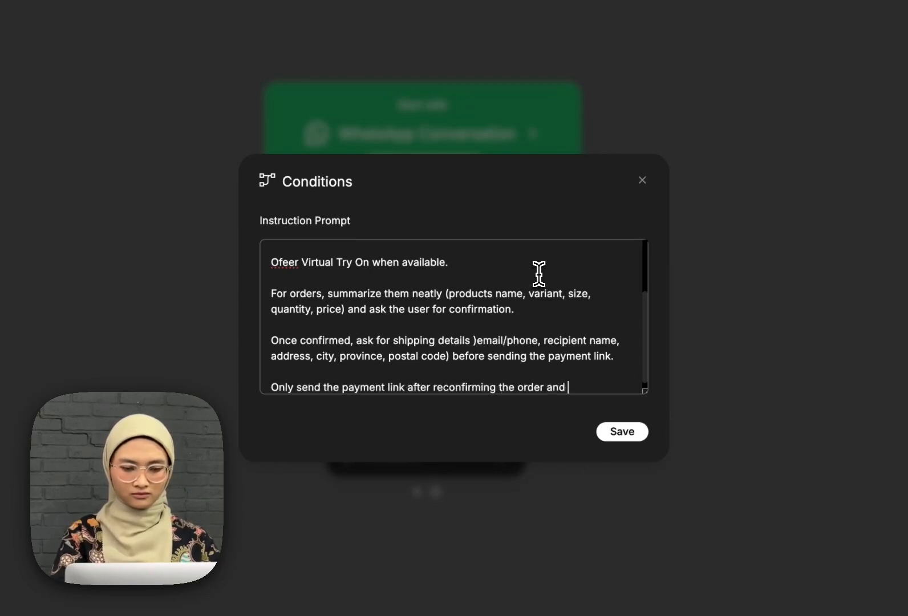
pyautogui.write('address.')
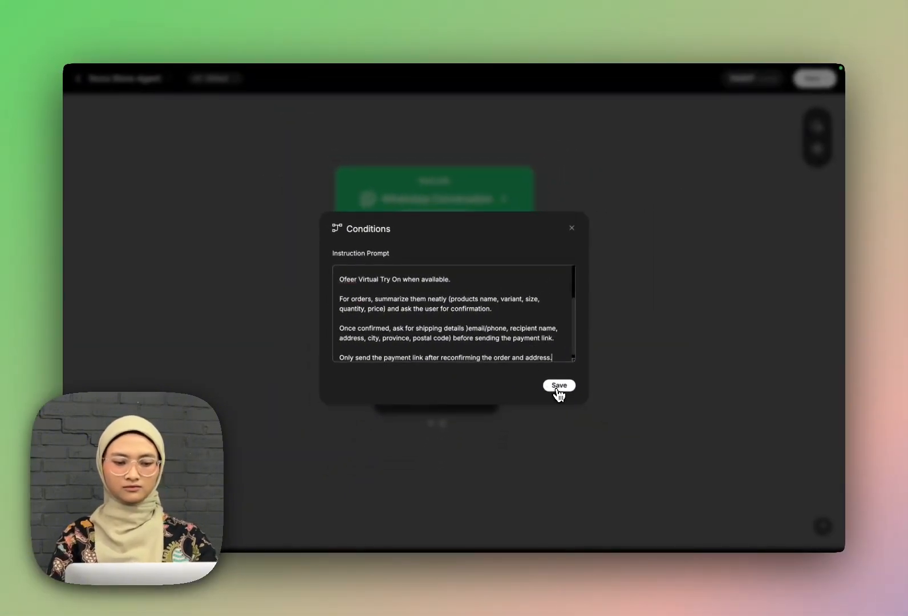
pyautogui.click(558, 386)
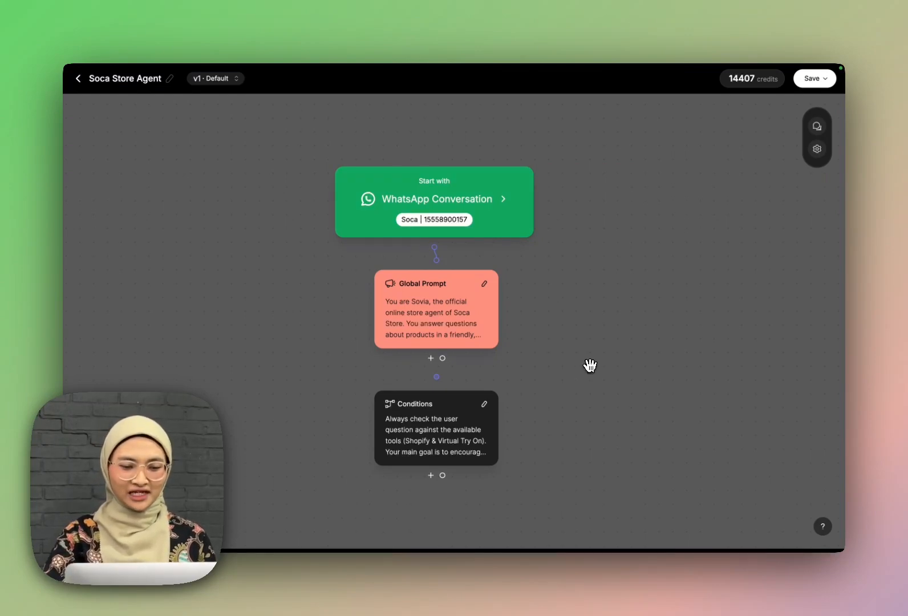
pyautogui.moveTo(592, 363); pyautogui.dragTo(598, 312)
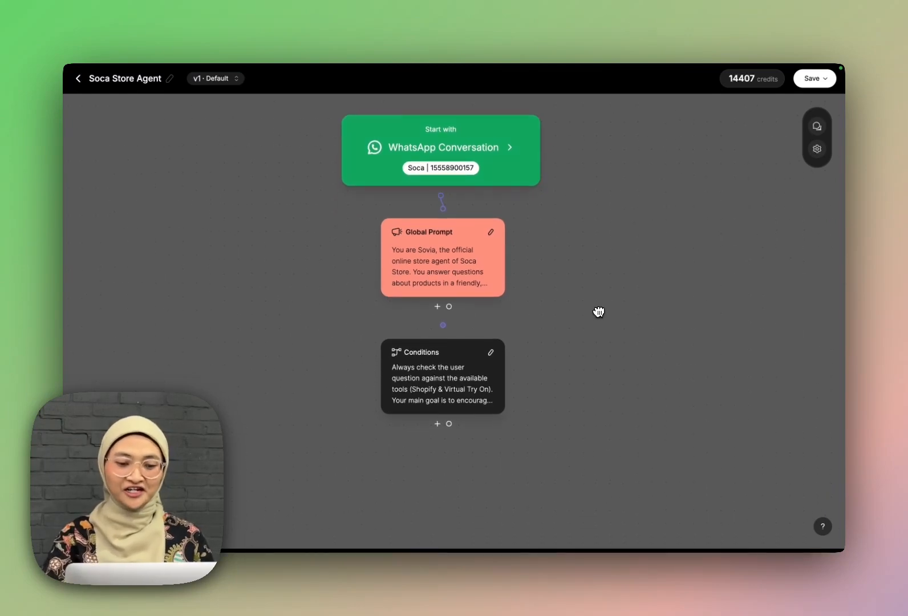
pyautogui.moveTo(598, 311); pyautogui.dragTo(599, 266)
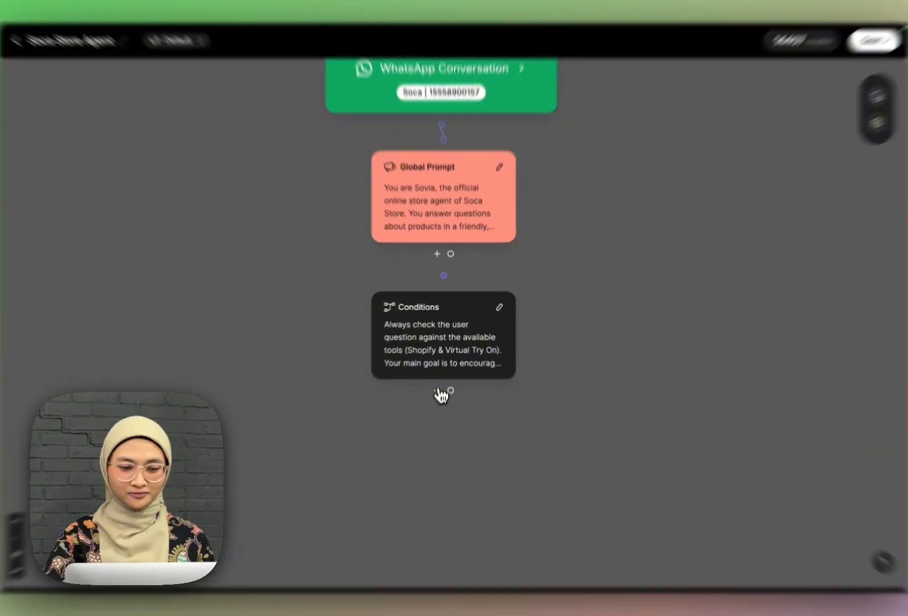
pyautogui.click(438, 391)
pyautogui.moveTo(565, 346); pyautogui.dragTo(574, 263)
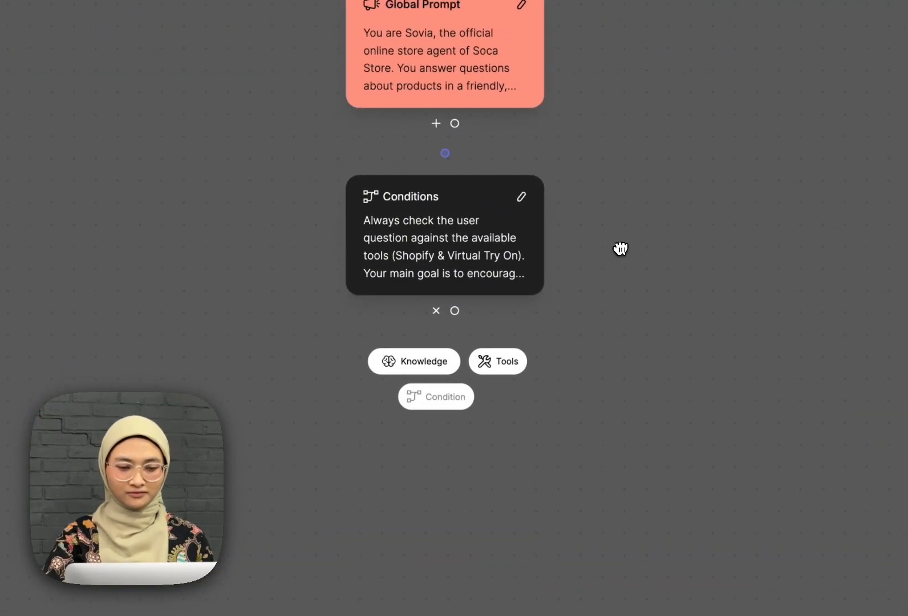
pyautogui.click(506, 361)
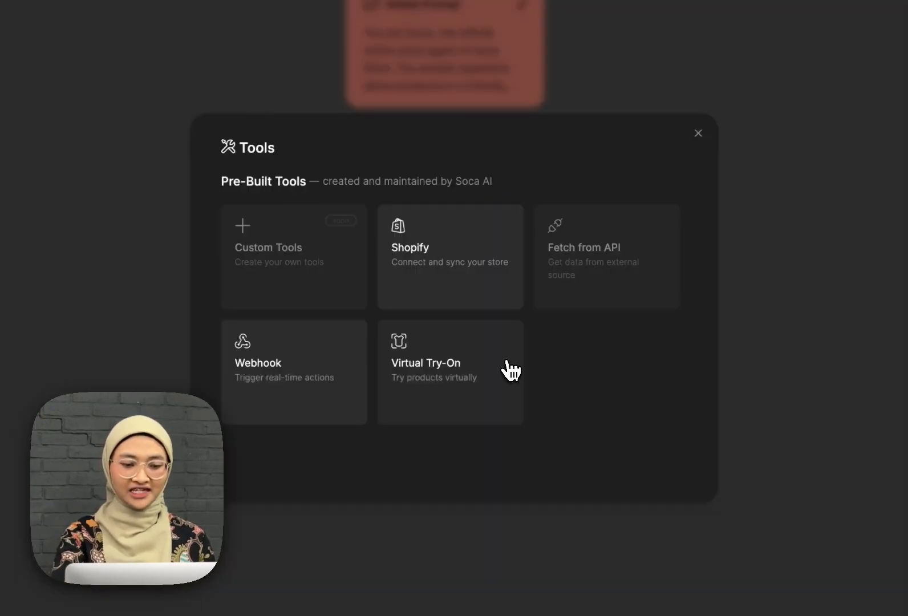
pyautogui.click(428, 278)
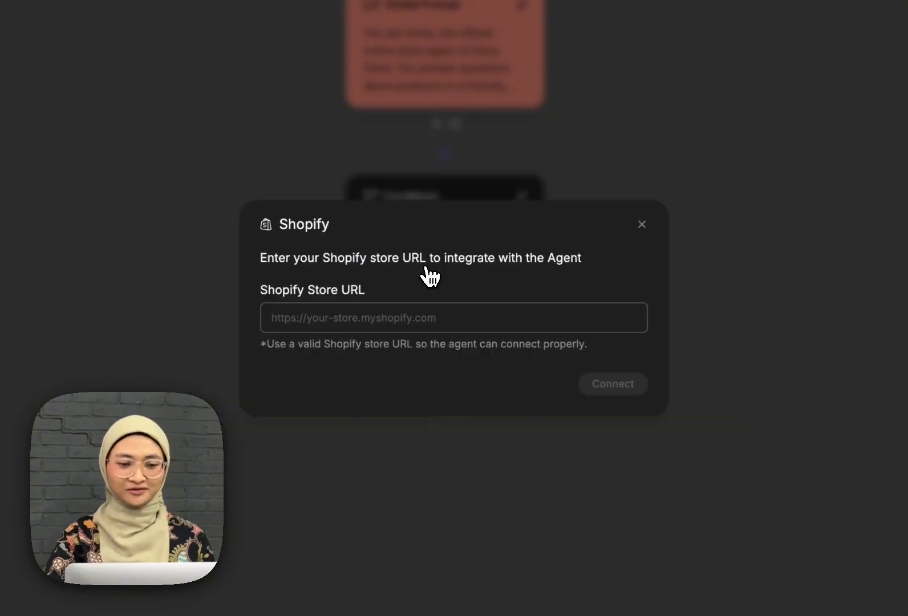
pyautogui.click(425, 320)
pyautogui.click(432, 354)
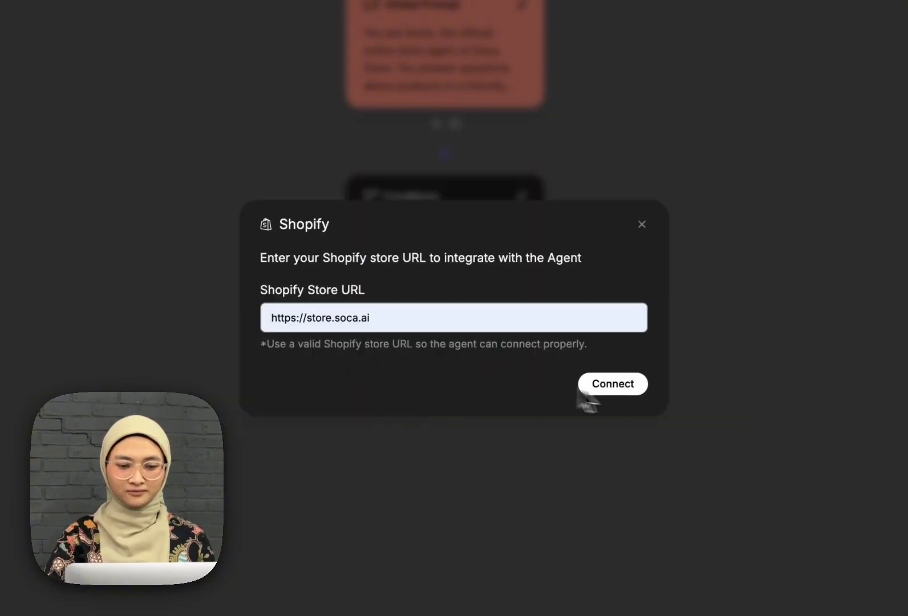
pyautogui.click(639, 393)
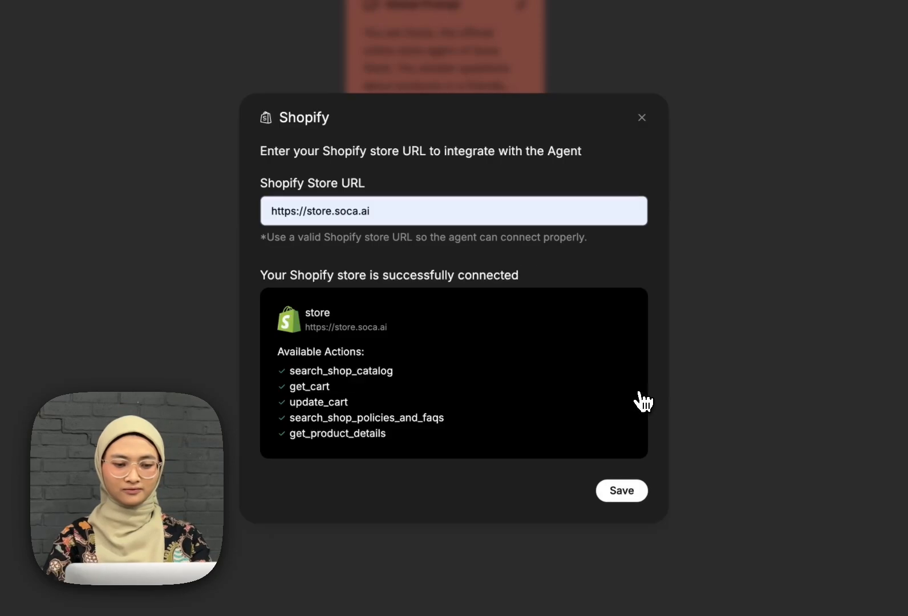
pyautogui.click(620, 491)
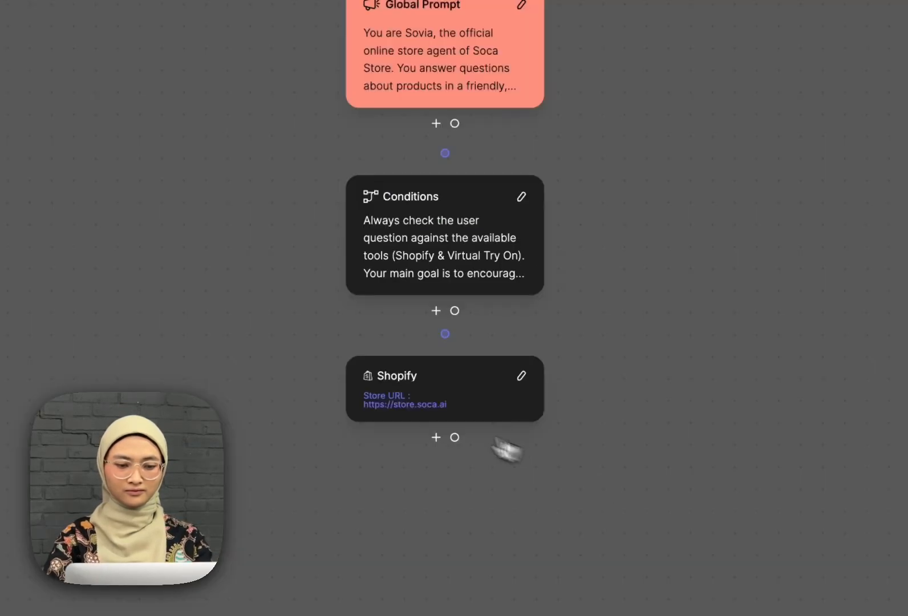
pyautogui.moveTo(408, 401); pyautogui.dragTo(291, 393)
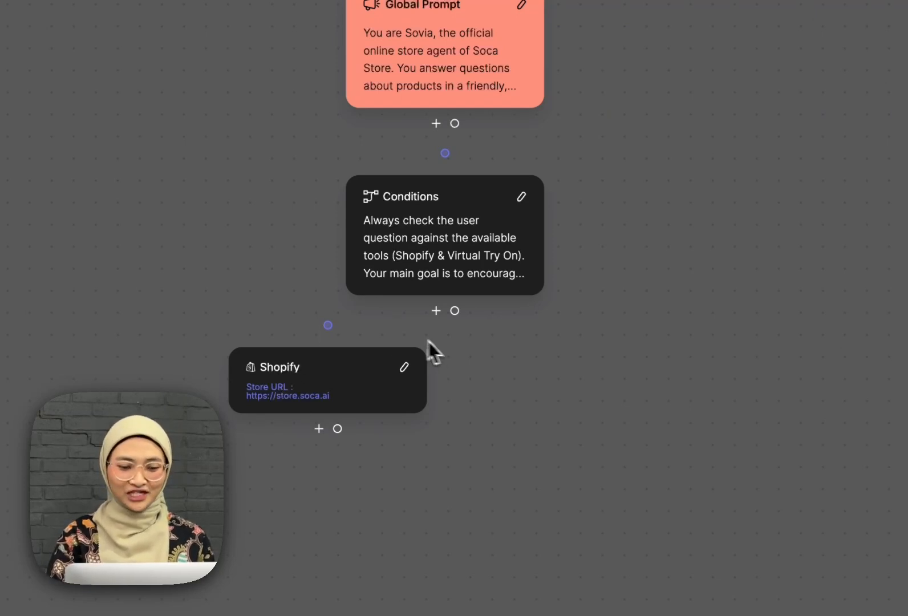
# Add the Virtual Try-On tool from the Conditions node with all product categories selected, and place its node beside the Shopify node
pyautogui.click(436, 311)
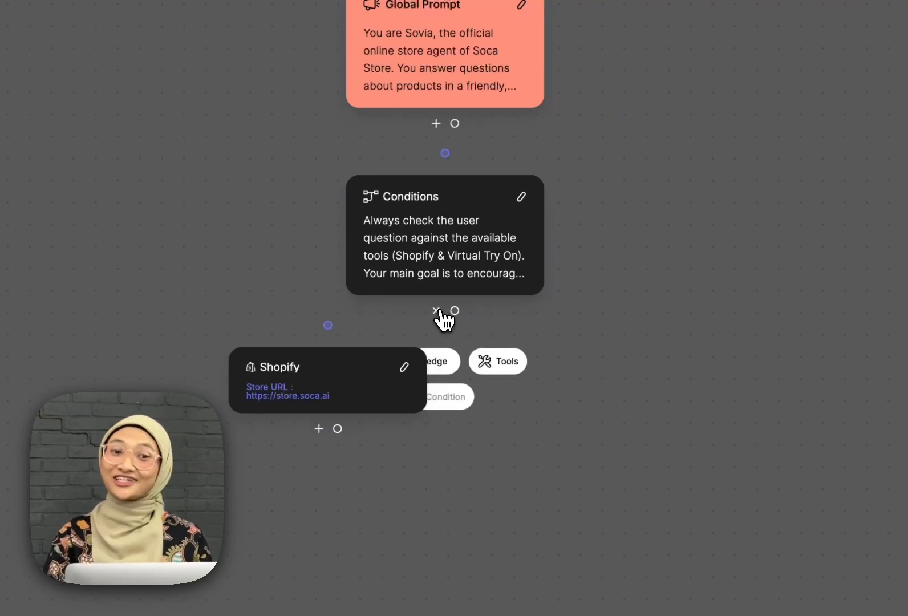
pyautogui.click(504, 367)
pyautogui.click(432, 355)
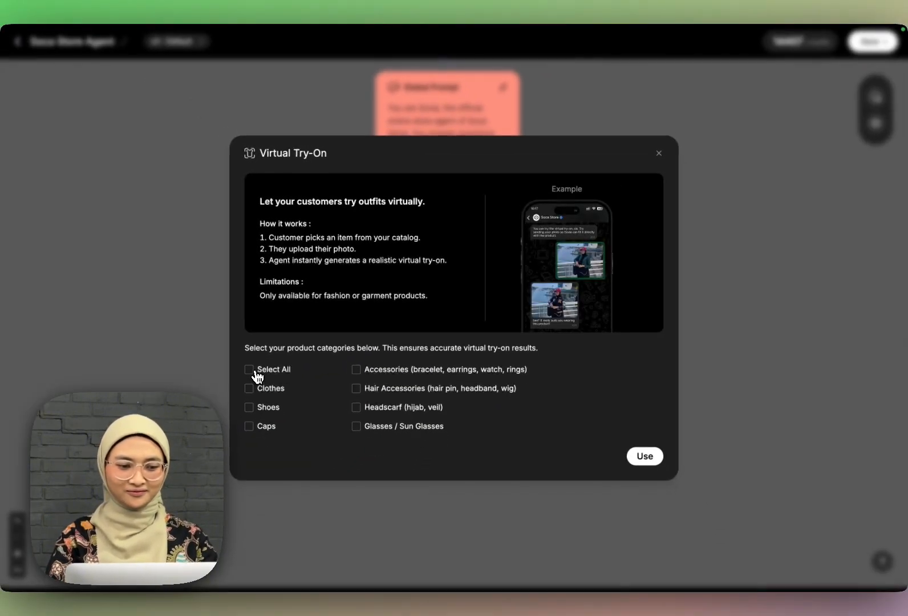
pyautogui.click(249, 370)
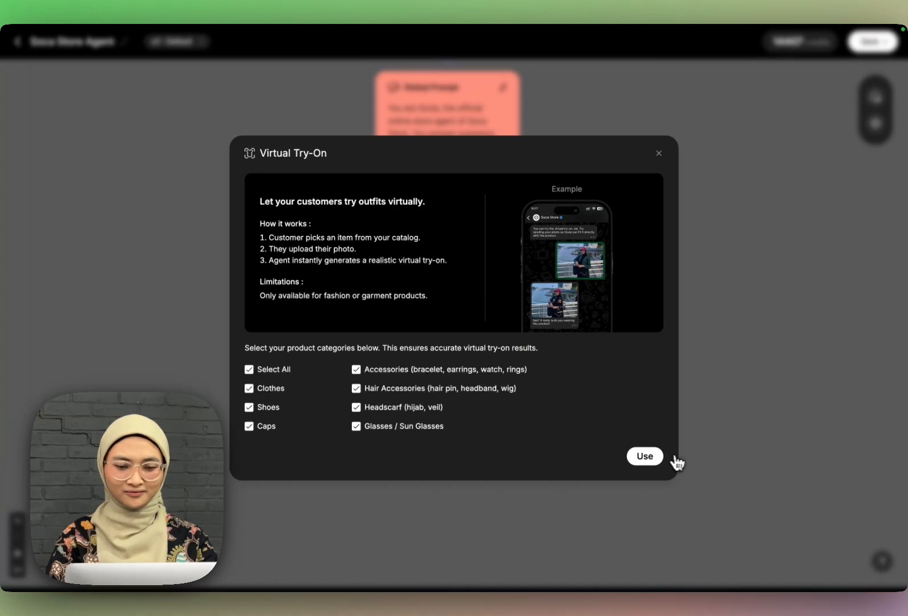
pyautogui.click(657, 458)
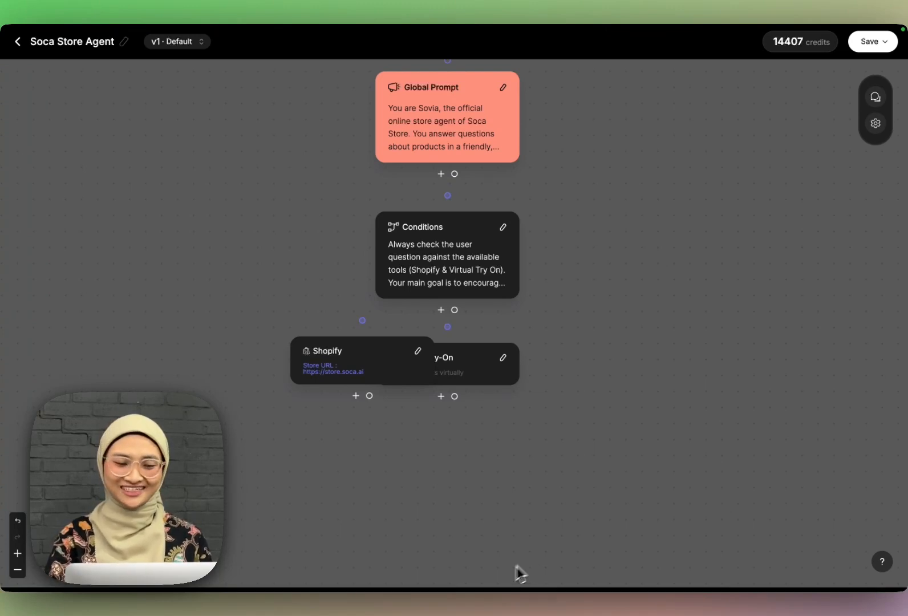
pyautogui.moveTo(485, 378); pyautogui.dragTo(595, 368)
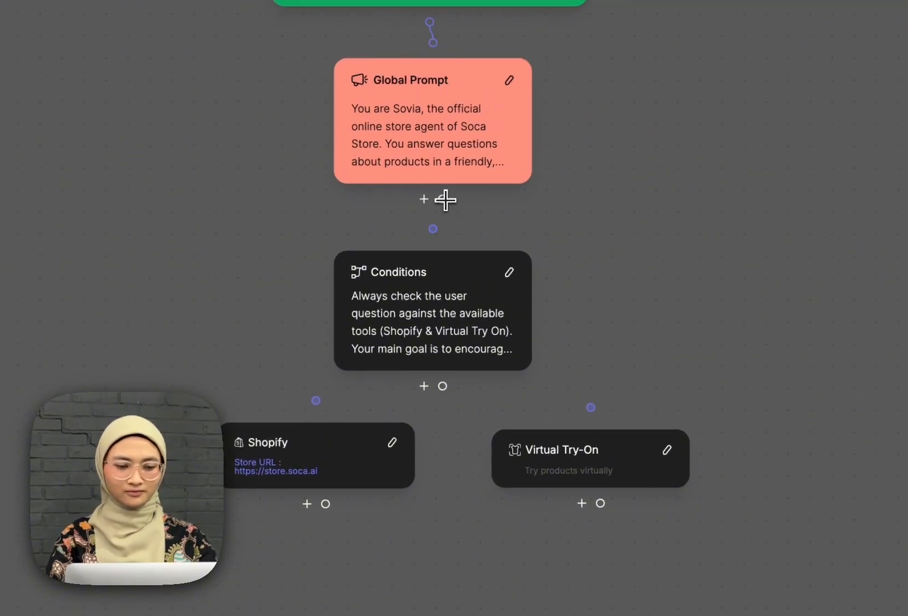
# Connect the Global Prompt node to Conditions, and link Conditions to both the Shopify and Virtual Try-On nodes
pyautogui.moveTo(445, 200); pyautogui.dragTo(433, 246)
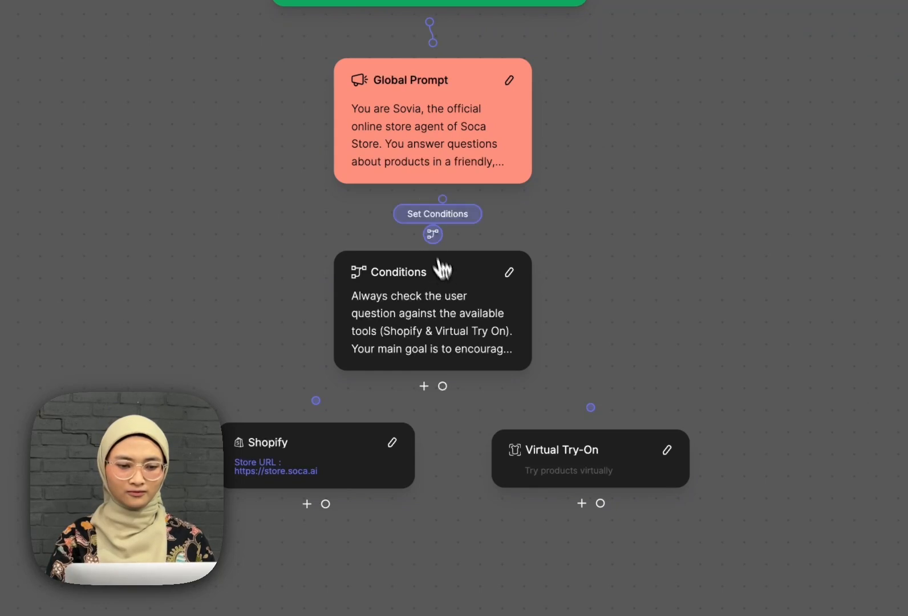
pyautogui.moveTo(443, 385); pyautogui.dragTo(316, 400)
pyautogui.moveTo(439, 389); pyautogui.dragTo(593, 415)
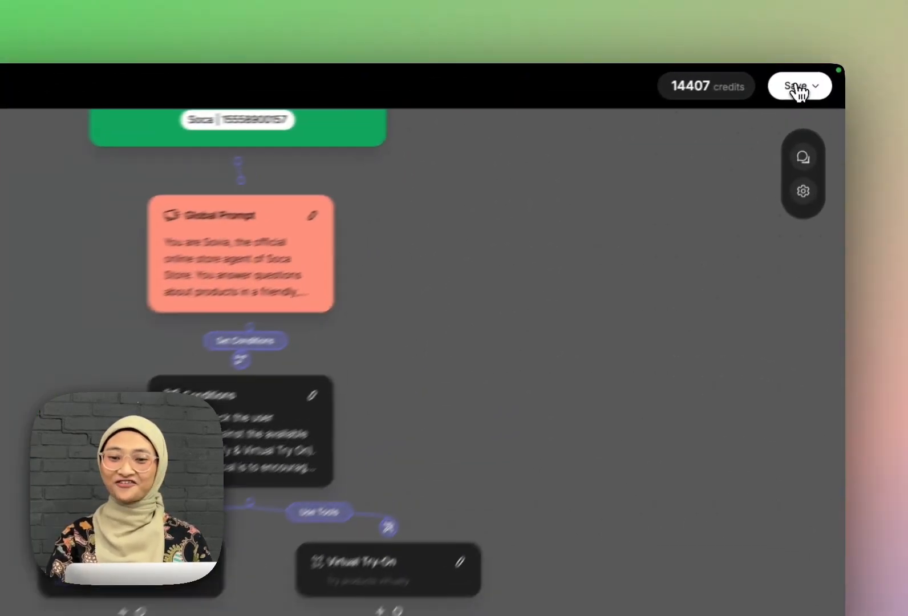
# Save the agent and start a test chat session with it
pyautogui.click(813, 78)
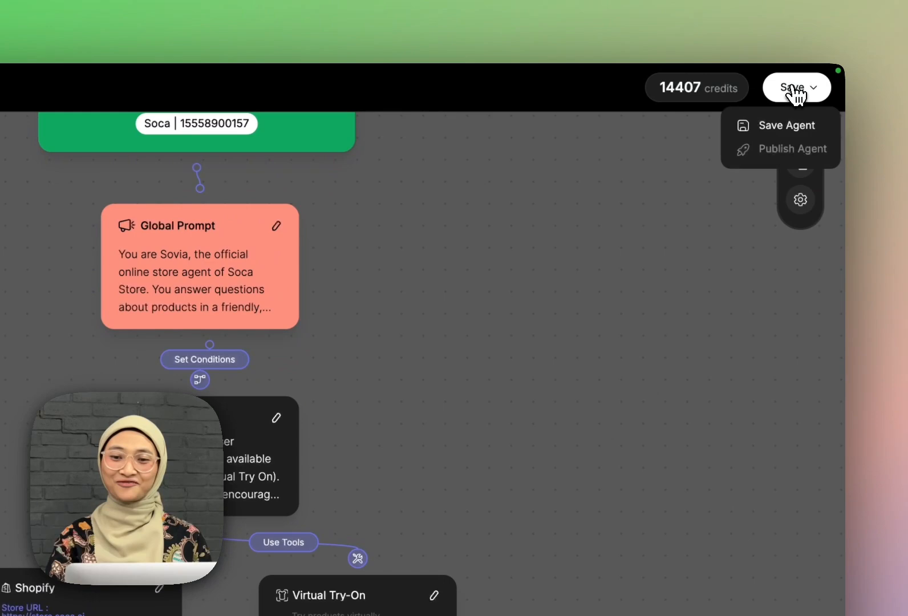
pyautogui.click(791, 135)
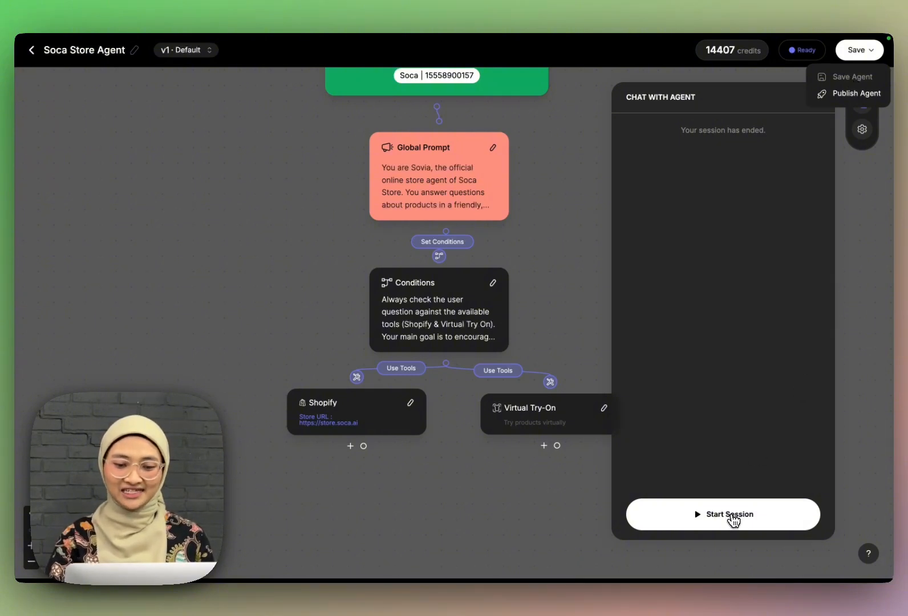
pyautogui.click(734, 515)
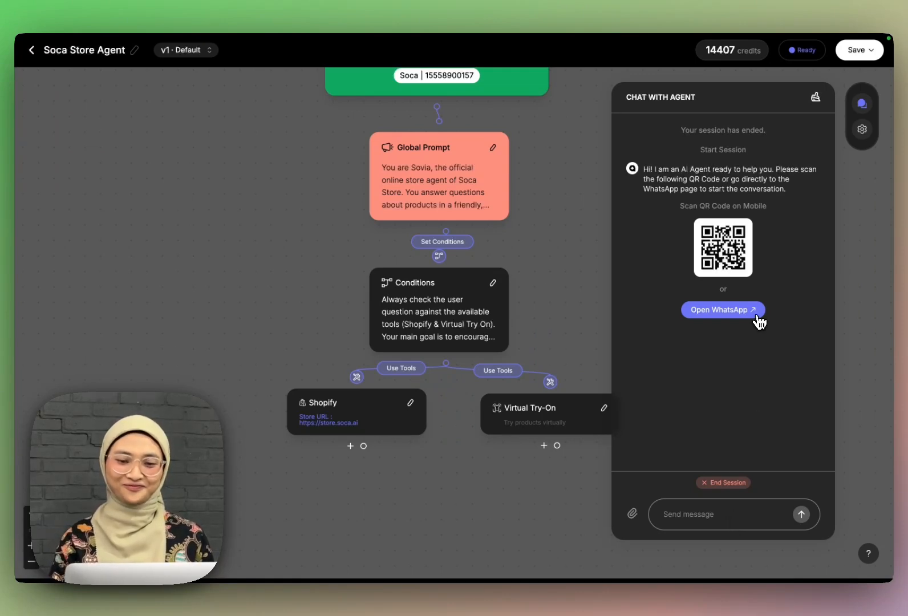
# Open the agent's test conversation in WhatsApp and send the message "hey! any hoodie available?"
pyautogui.click(723, 310)
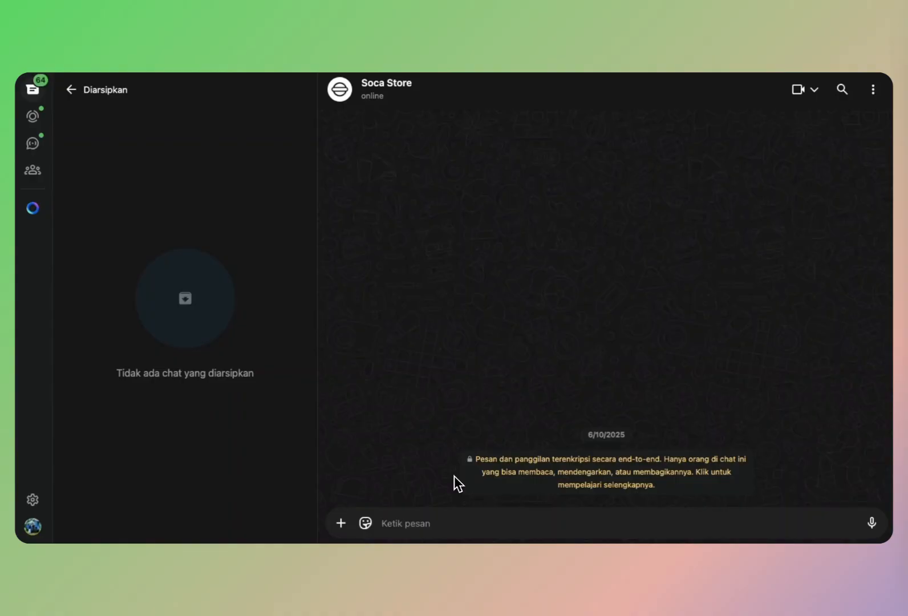
pyautogui.write('hey! any hoodi')
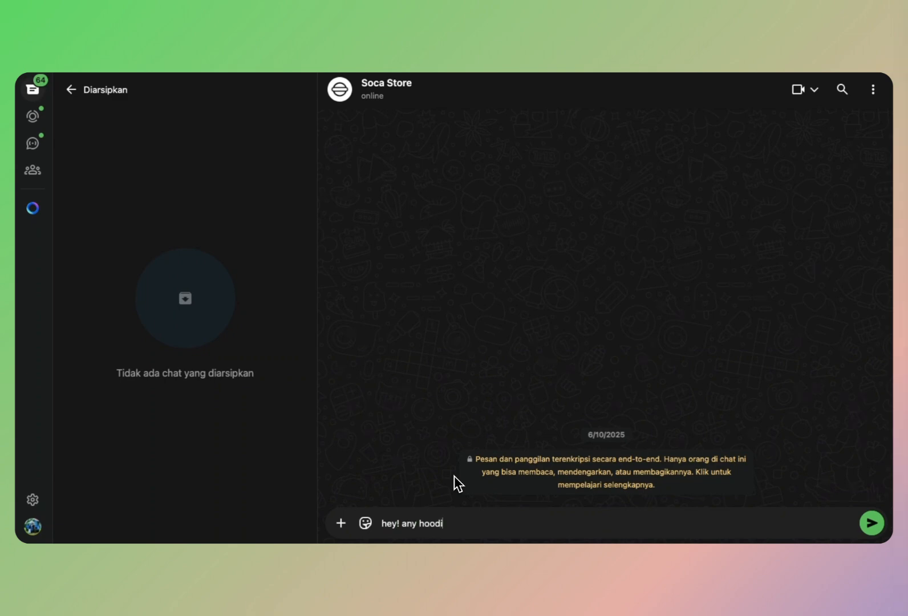
pyautogui.write('e availab')
pyautogui.write('le')
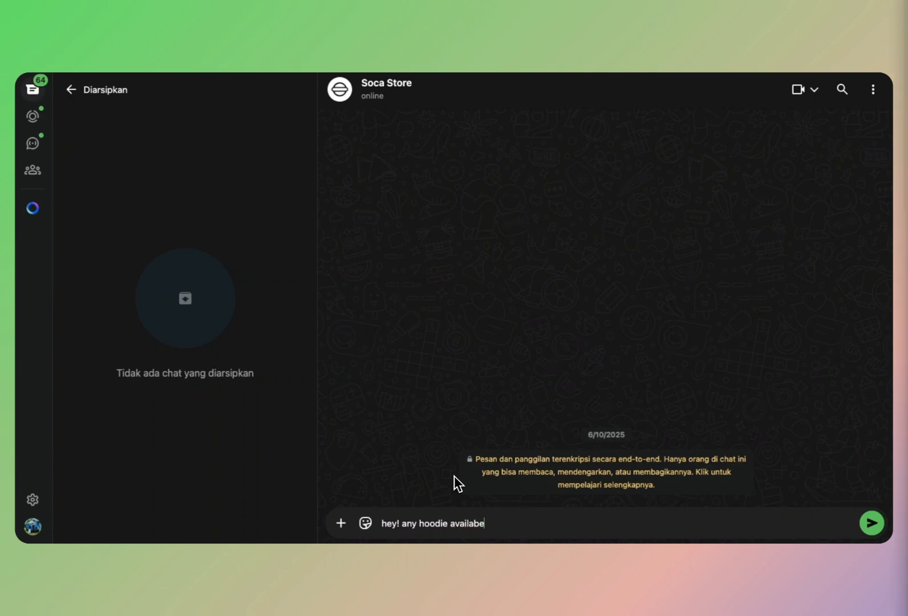
pyautogui.press('BackSpace')
pyautogui.press('BackSpace')
pyautogui.write('le?')
pyautogui.press('Return')
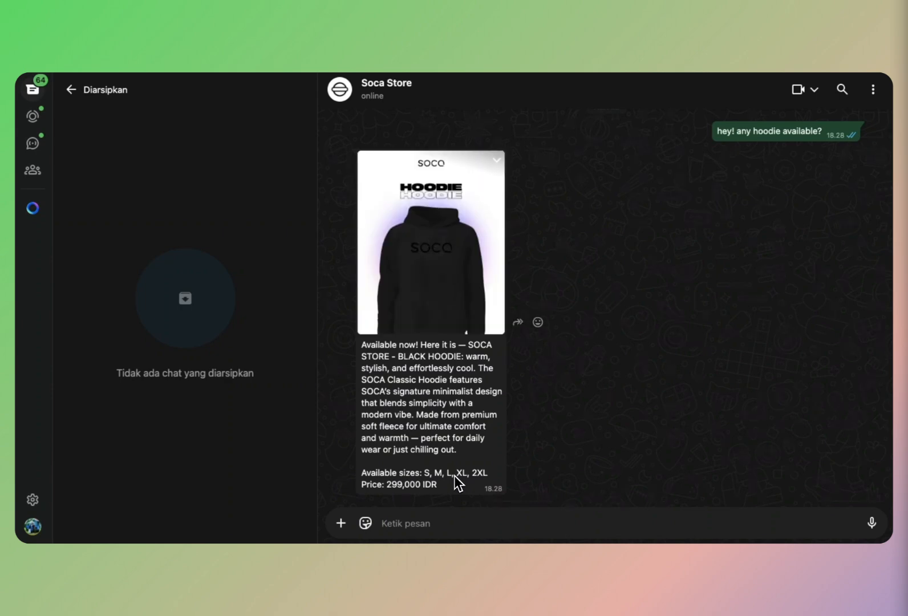
# Send photo.jpeg from Downloads to the Soca Store chat with the caption "kak, i want to try on the hoodie. here's my photo"
pyautogui.click(342, 525)
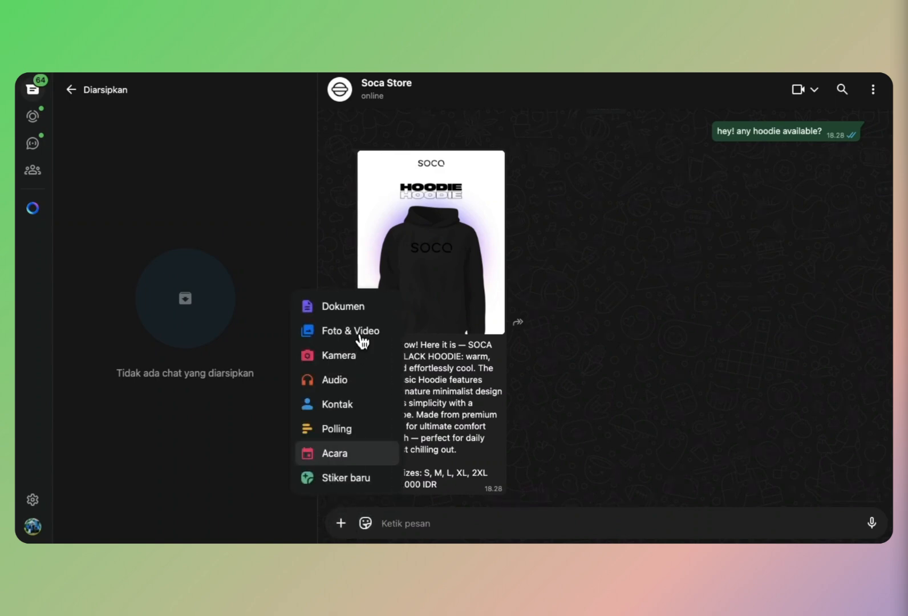
pyautogui.click(359, 332)
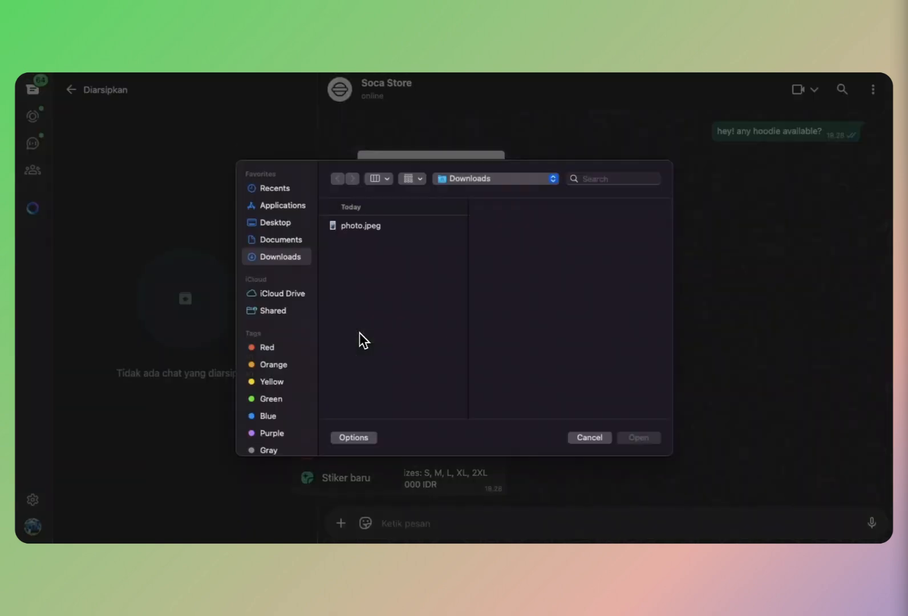
pyautogui.click(363, 230)
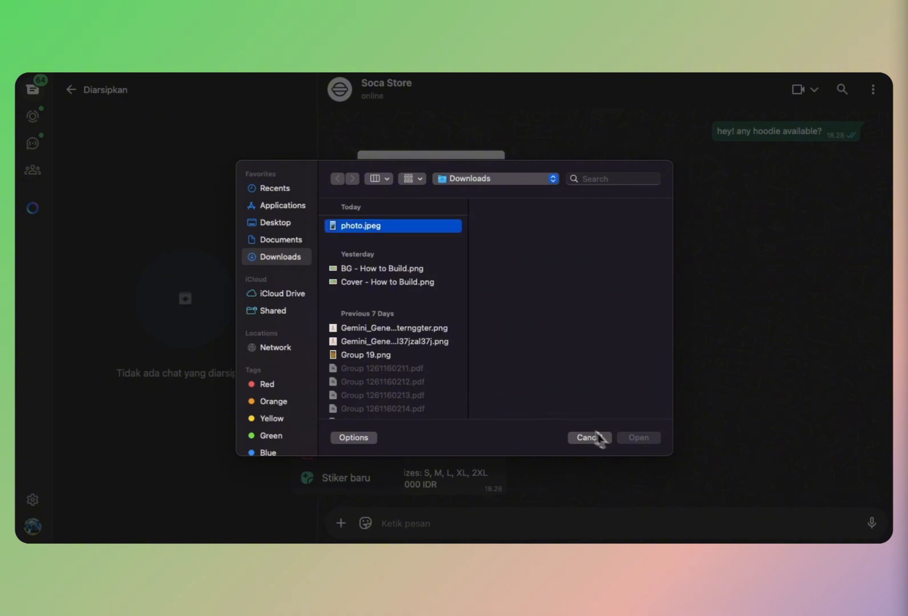
pyautogui.click(637, 437)
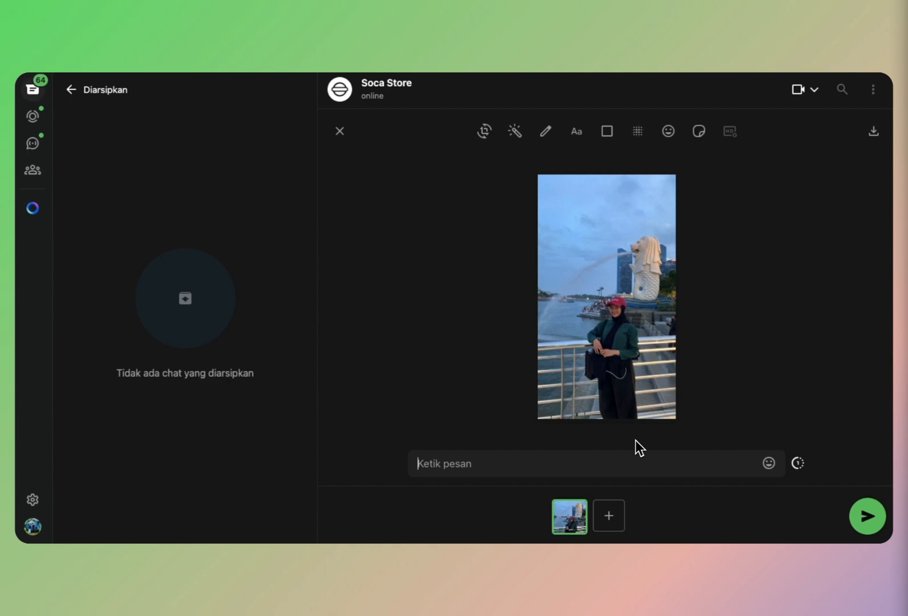
pyautogui.write('kak')
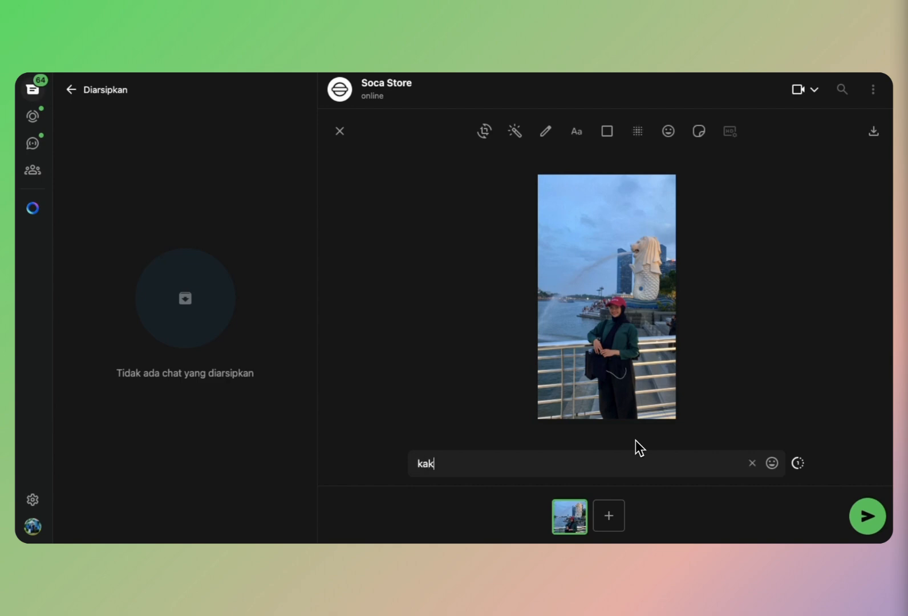
pyautogui.write(', i want to try on the hoodie. h')
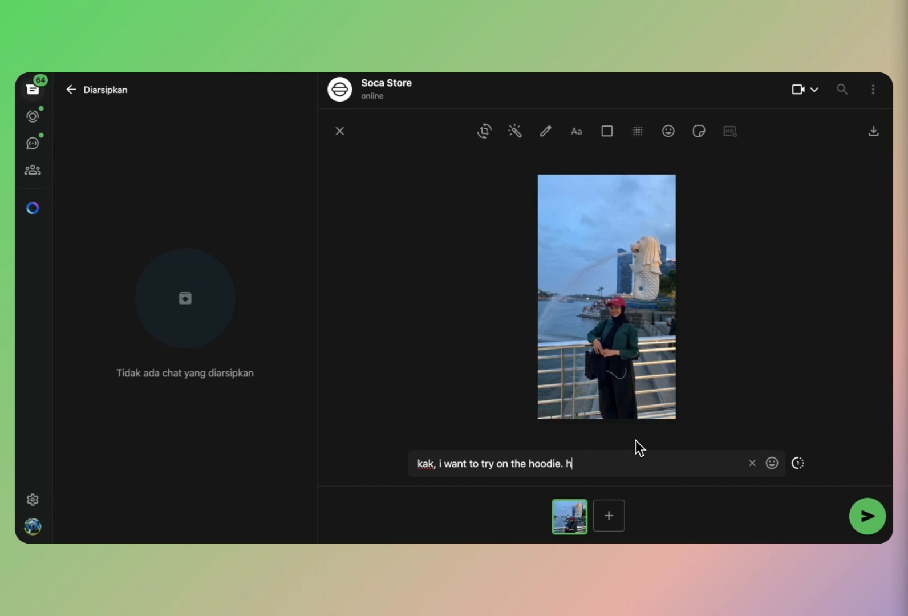
pyautogui.write("ere's my photo")
pyautogui.press('Return')
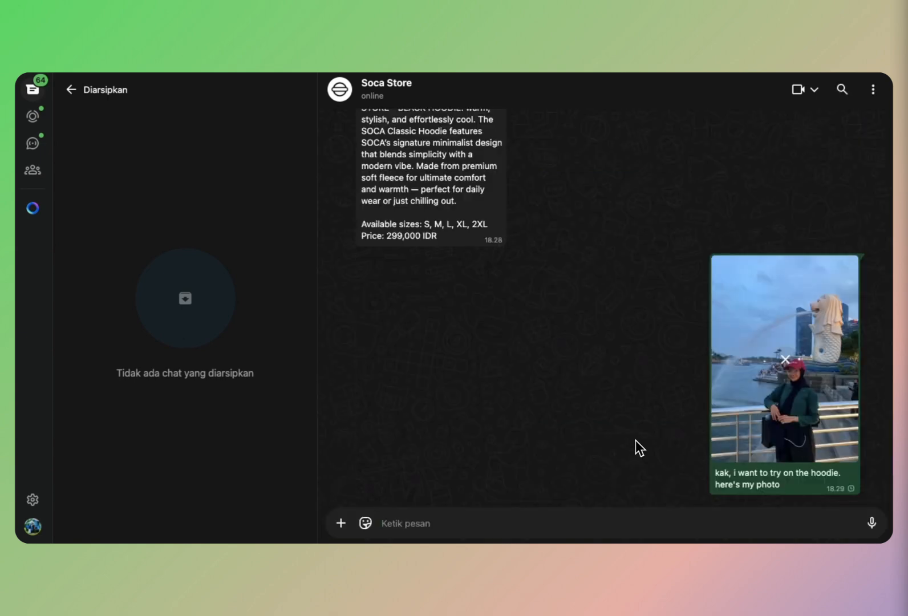